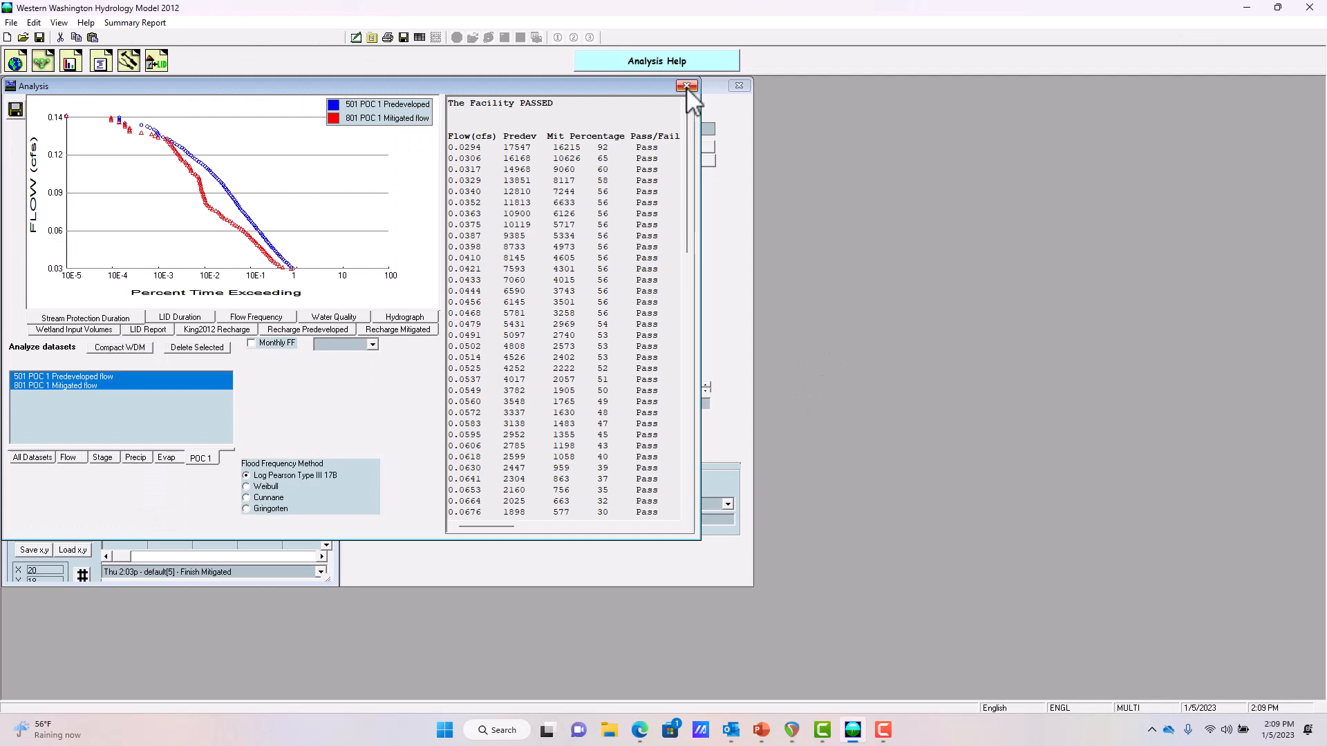
Close the analysis results and look at the predeveloped and mitigated scenario schematics in turn
left_click(686, 86)
left_click(65, 127)
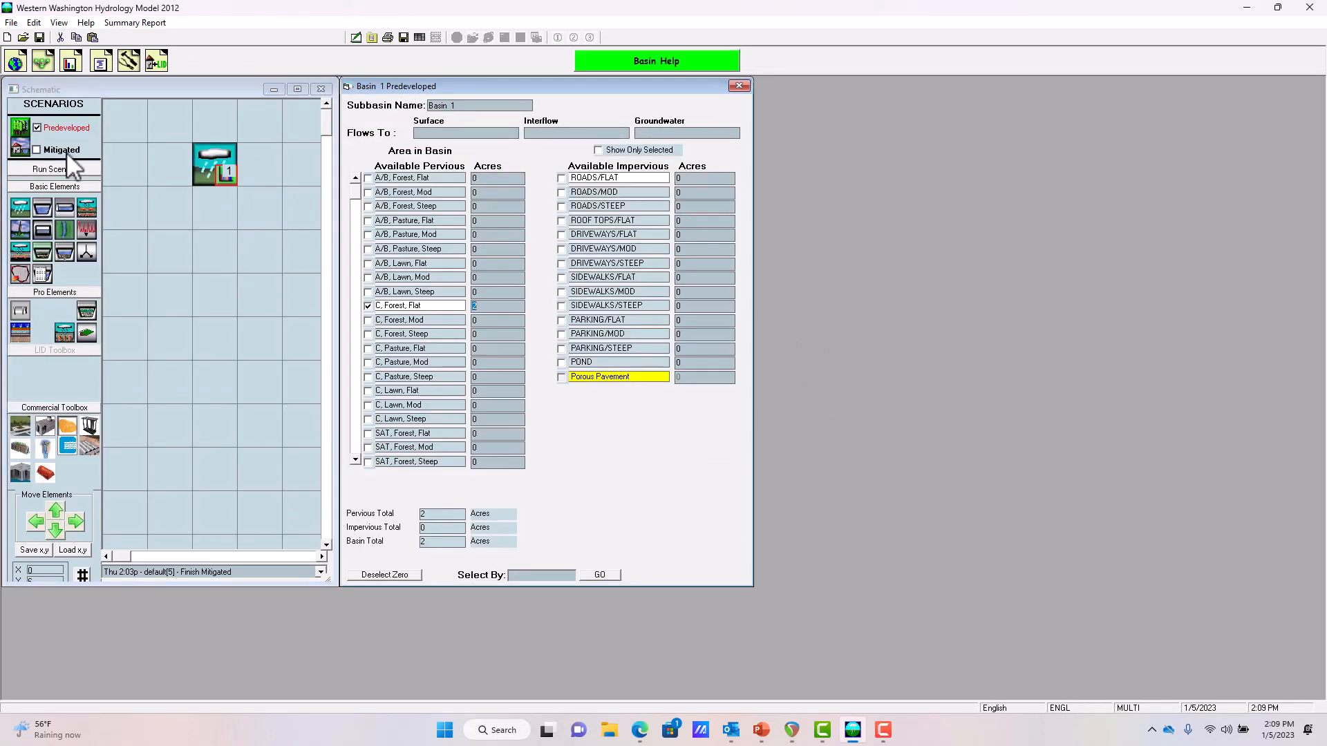
left_click(61, 150)
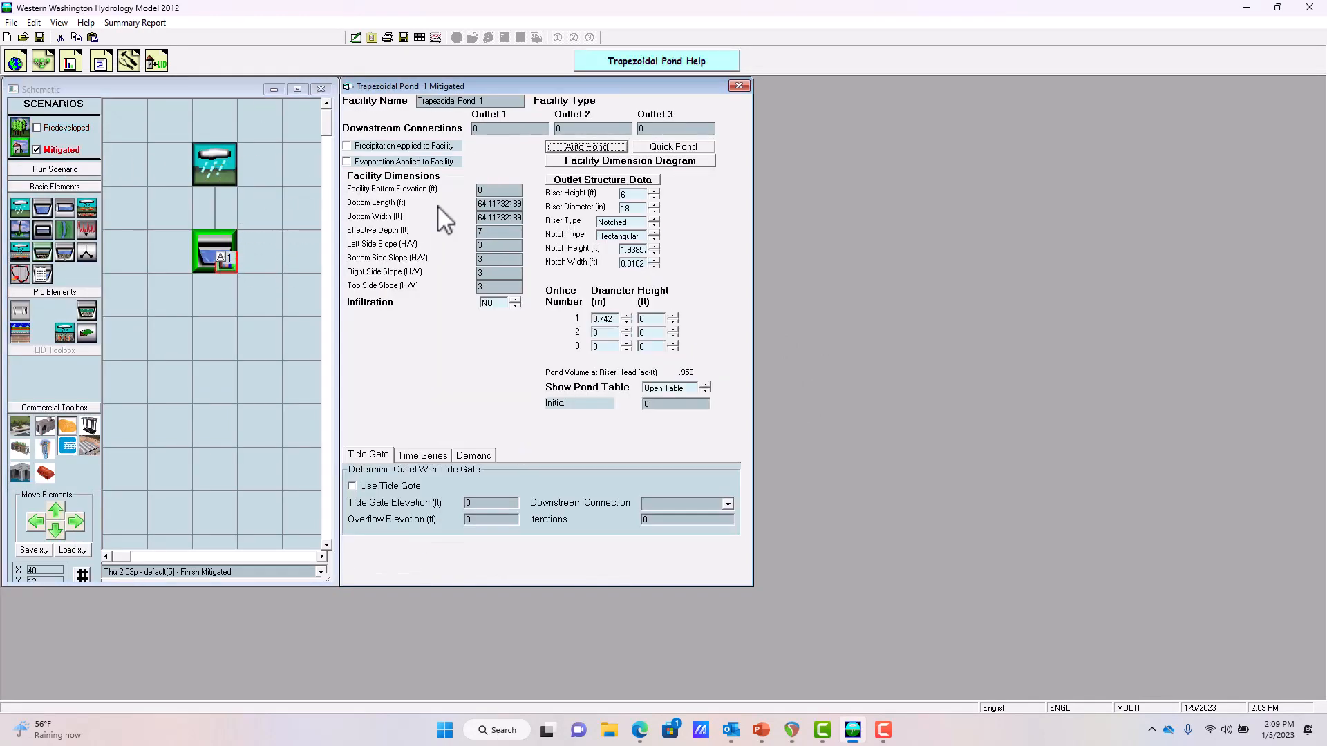
Review the POC 1 stream protection duration results comparing predeveloped and mitigated flow, and close the analysis
left_click(74, 65)
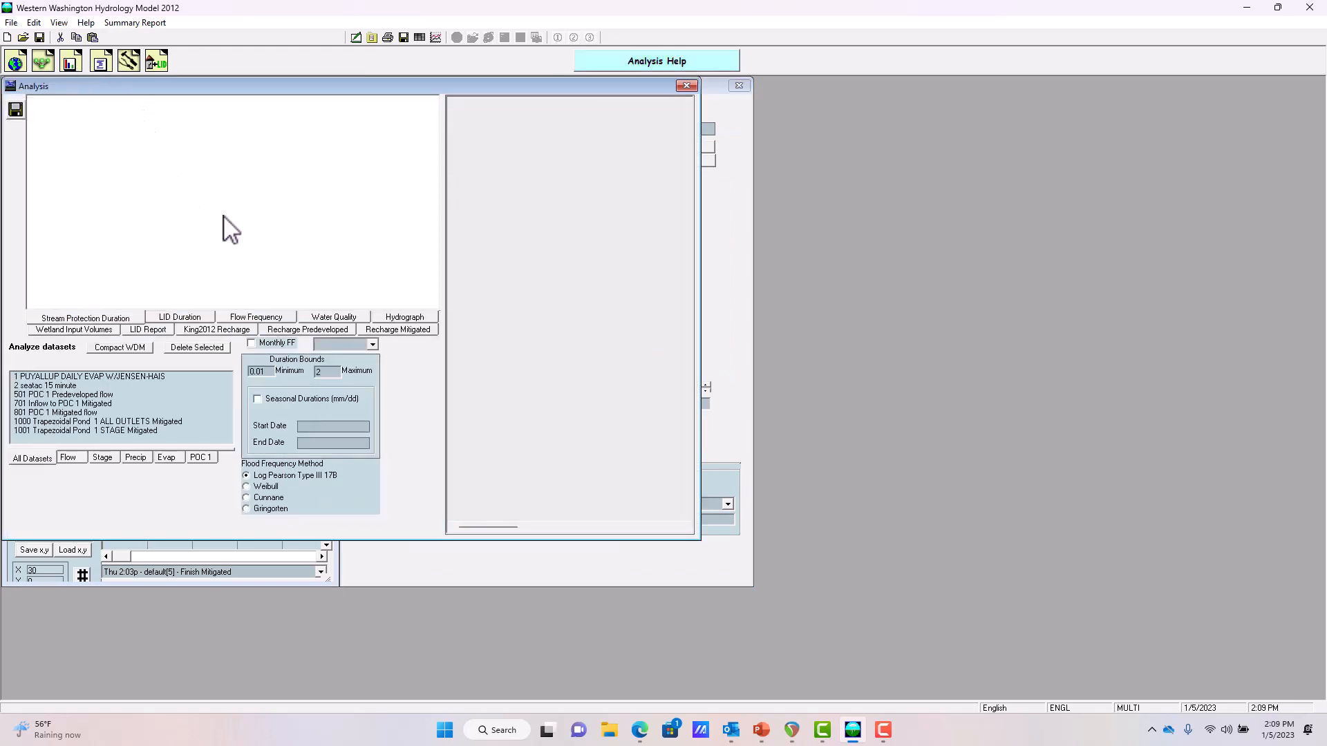
left_click(202, 458)
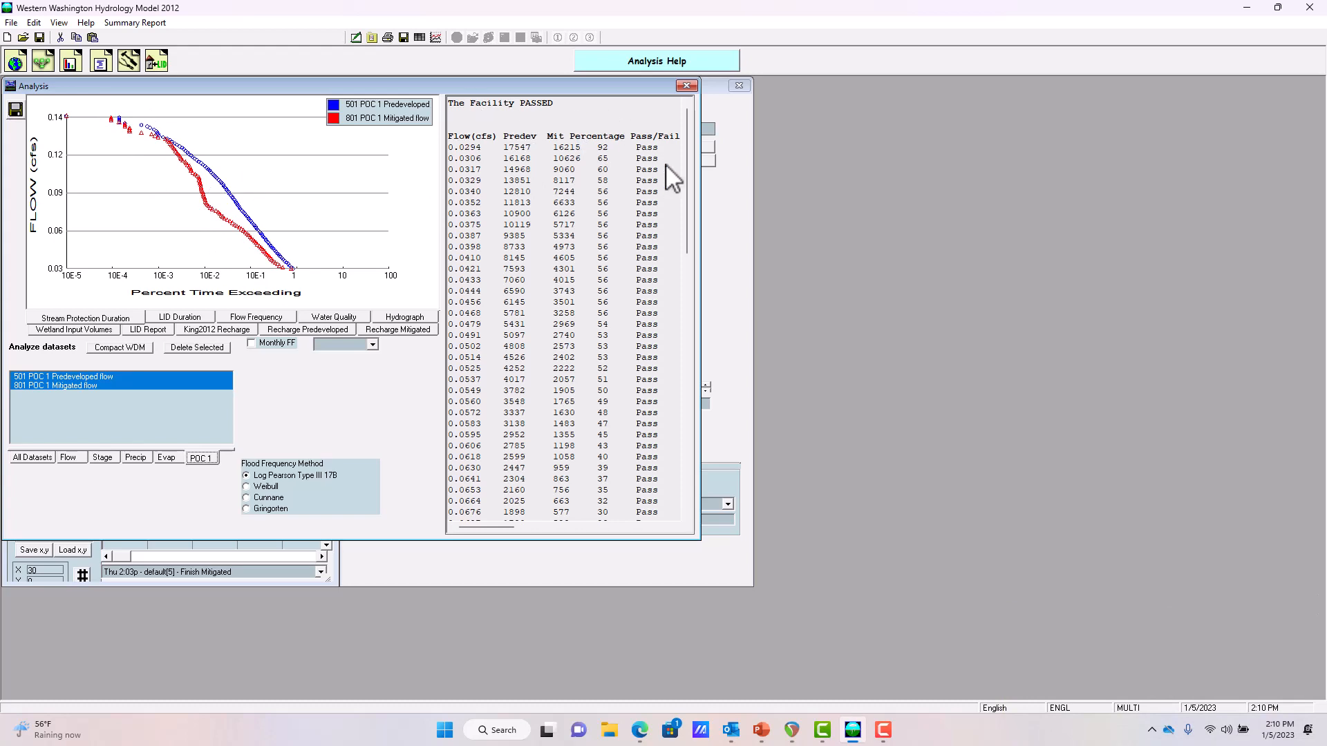
left_click_drag(687, 165, 678, 129)
left_click(685, 85)
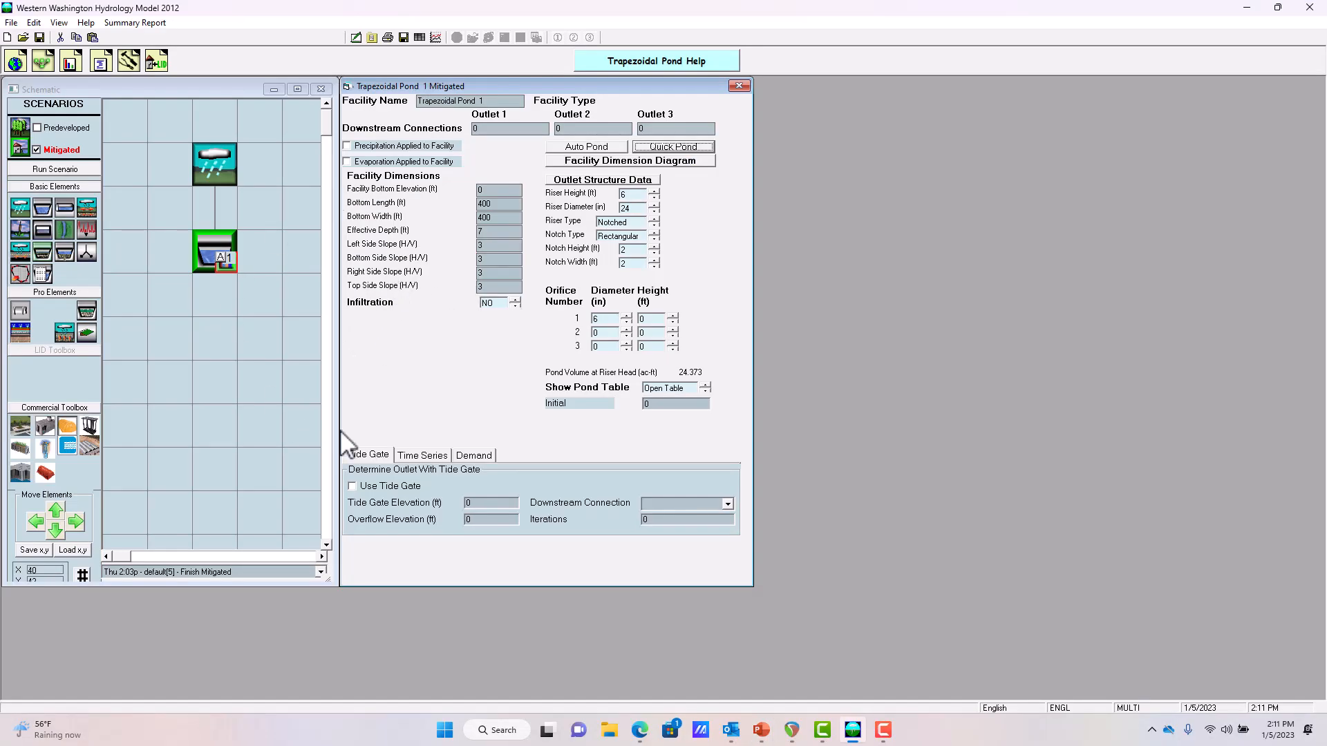
Try sizing the trapezoidal pond with Quick Pond and manual bottom dimensions, entering 123 ft for the bottom width
left_click(670, 147)
double_click(500, 202)
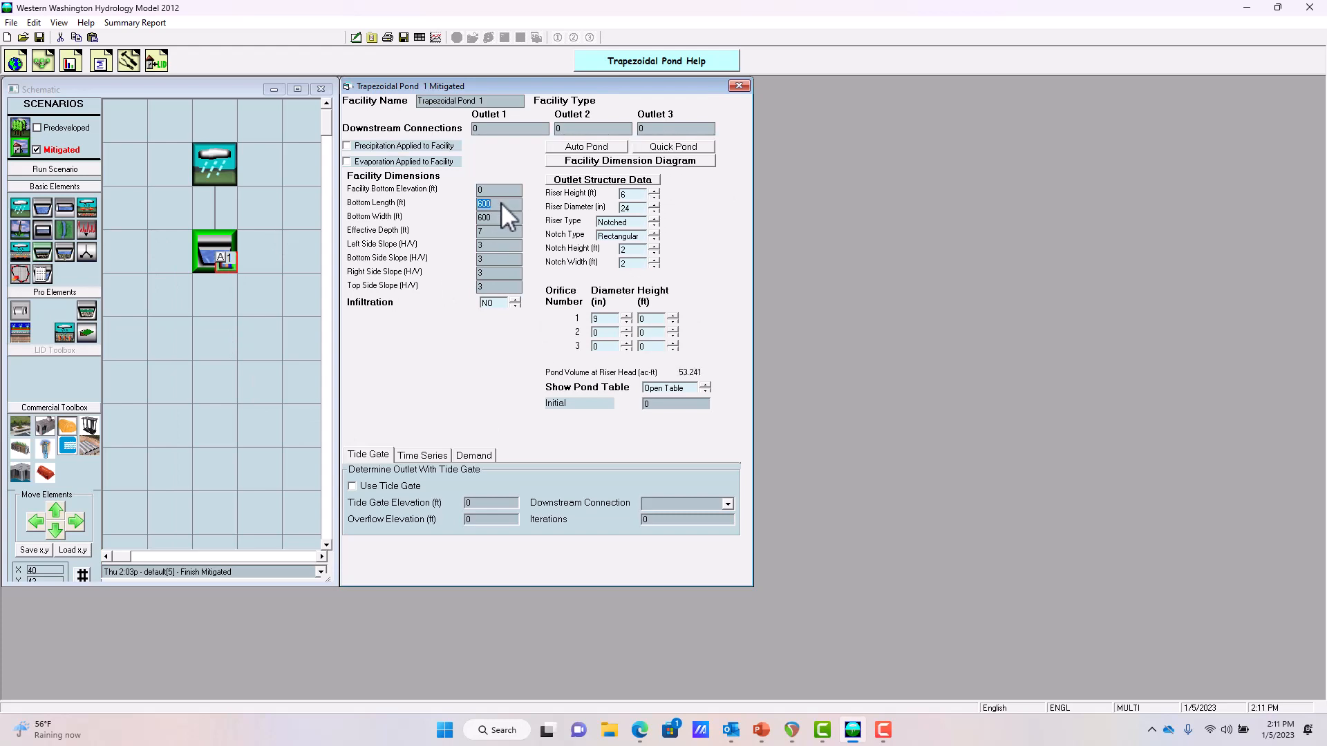
double_click(501, 217)
type("123")
Size the trapezoidal pond with Auto Pond at the most thorough setting using 1 orifice & rectangular notch, and close the wizard
left_click(595, 146)
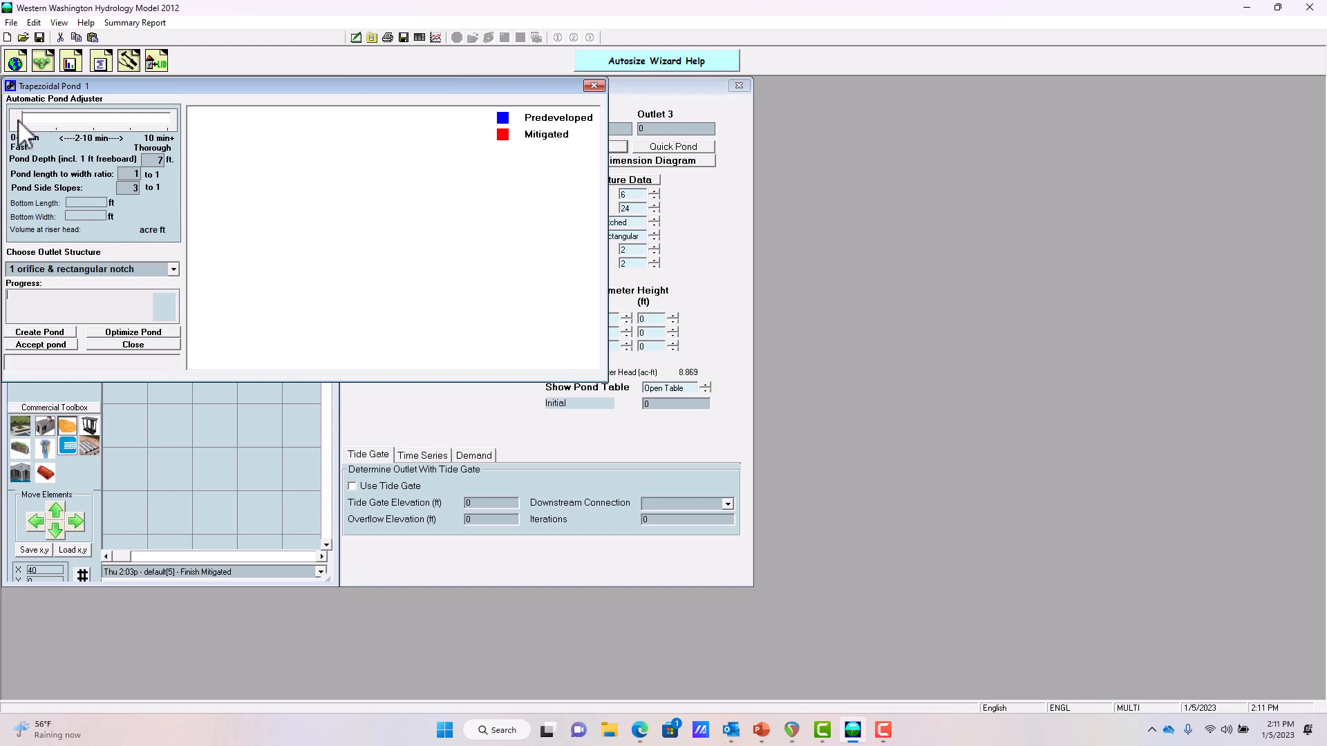
left_click_drag(18, 120, 76, 123)
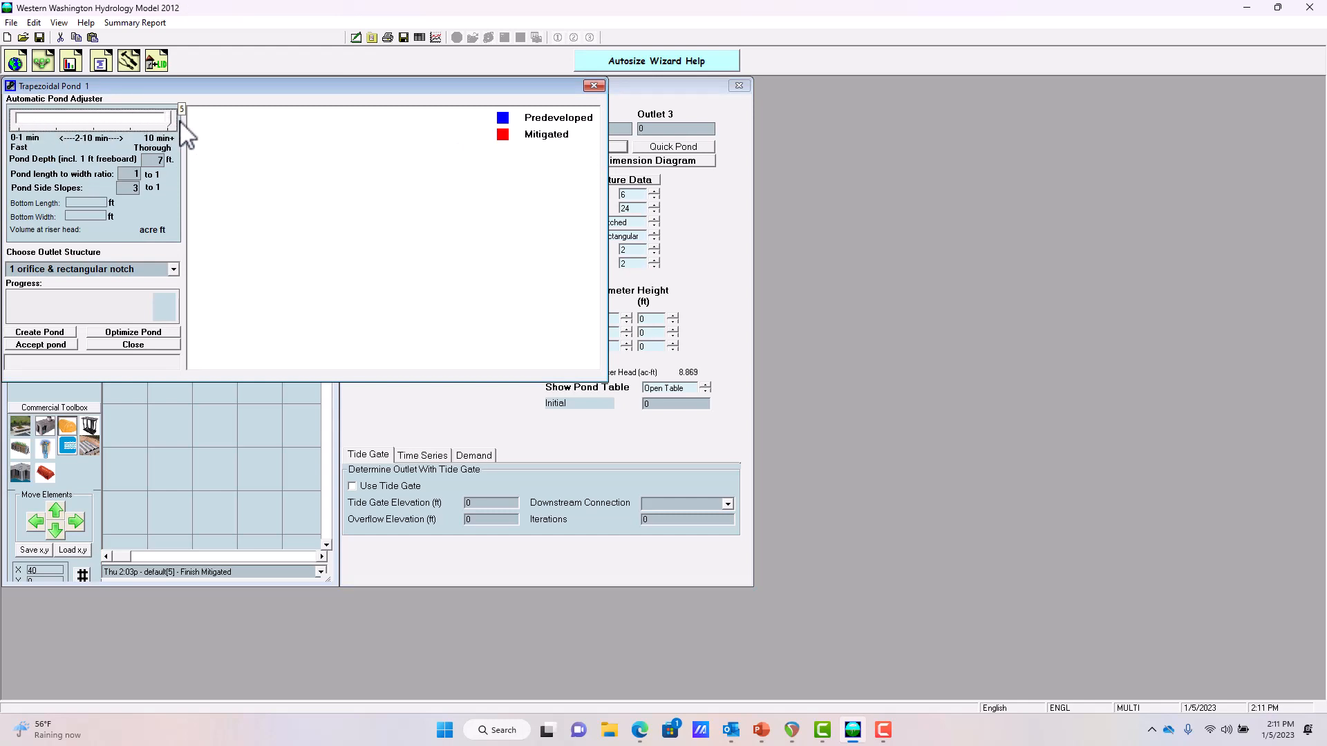
left_click_drag(180, 120, 186, 119)
left_click(43, 333)
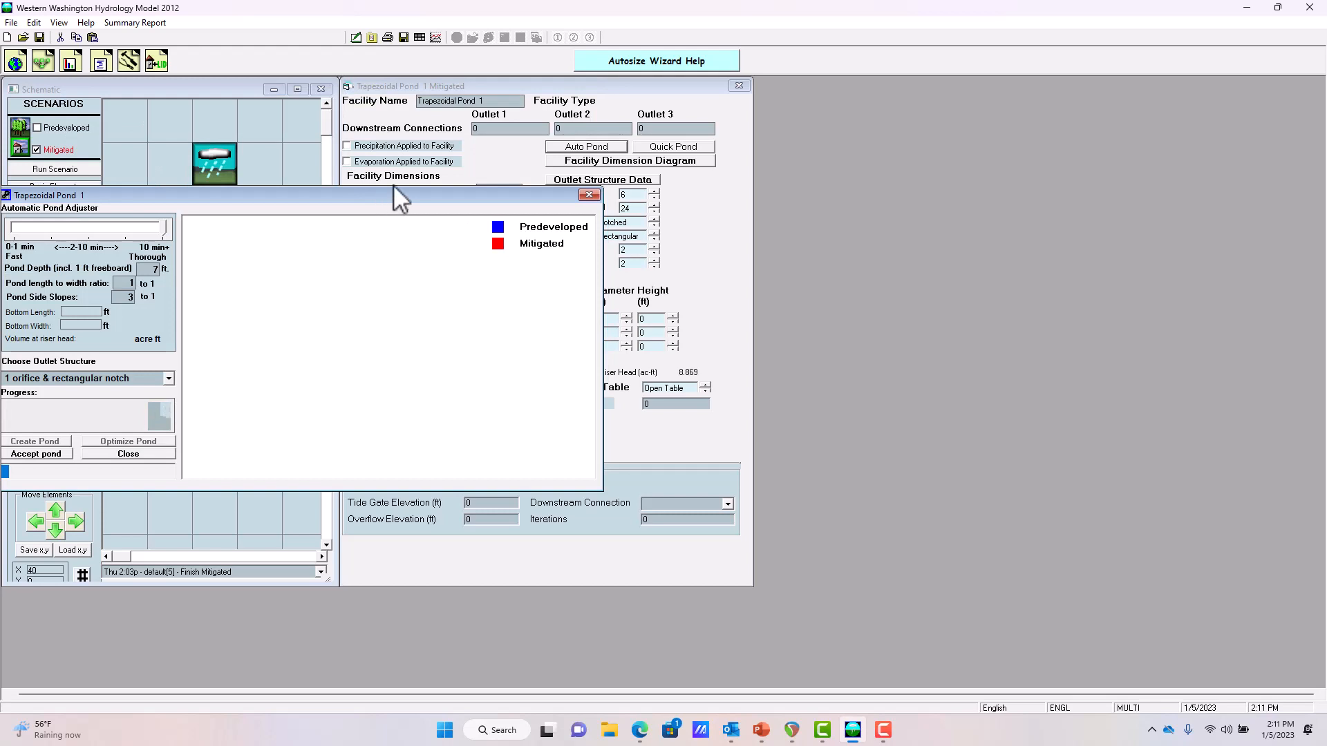
left_click_drag(297, 195, 323, 169)
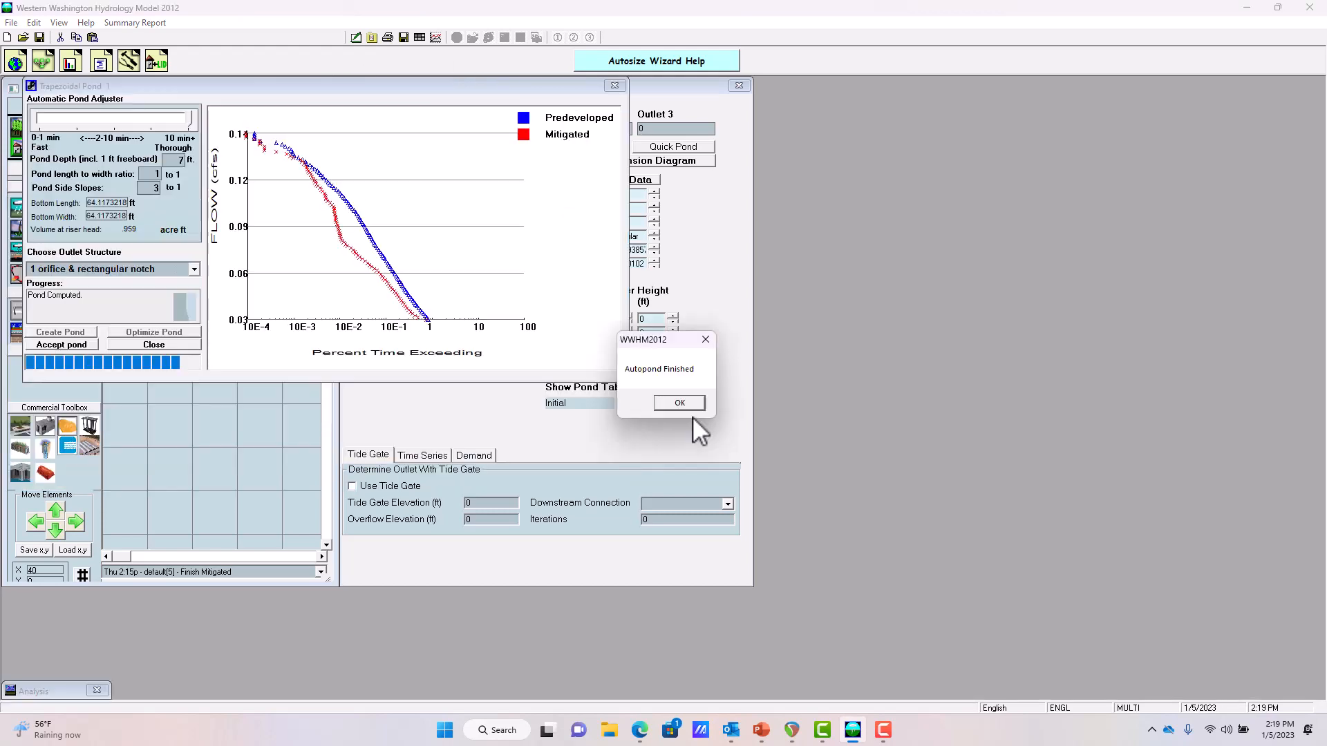
left_click(693, 403)
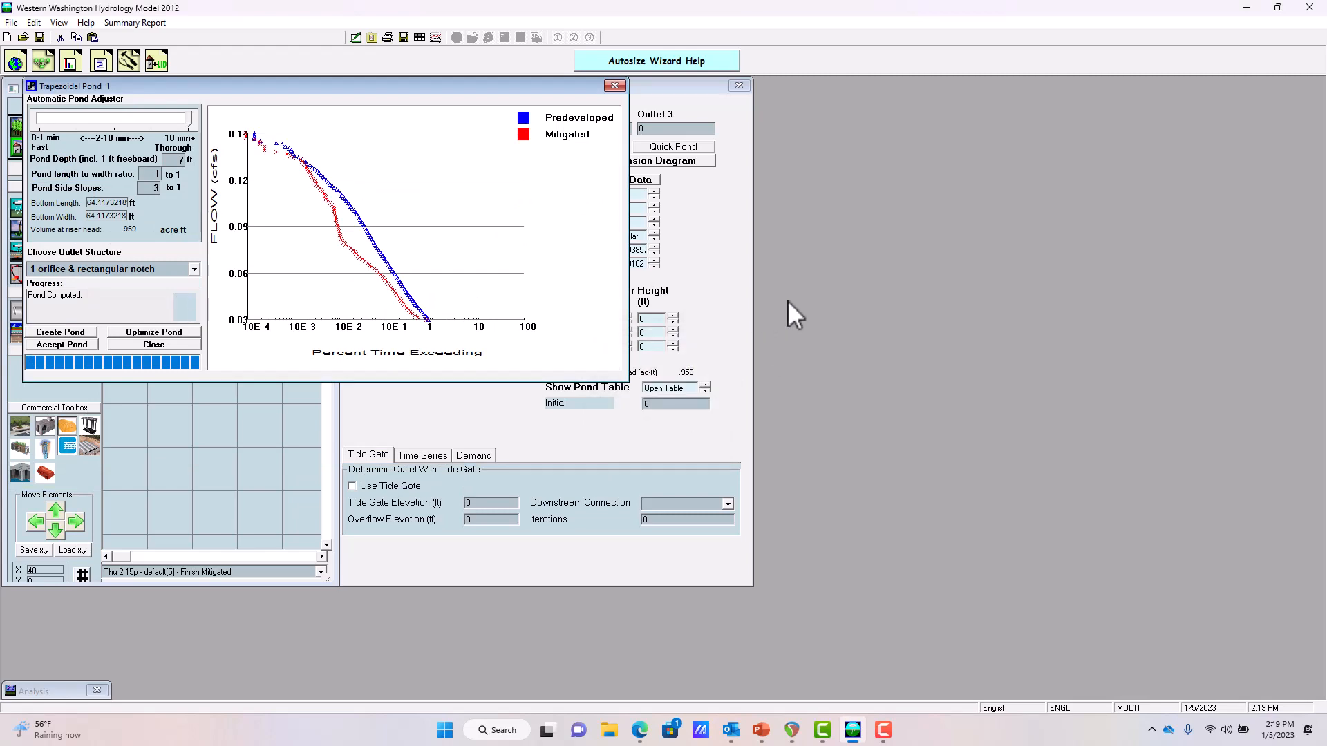
left_click_drag(463, 85, 469, 101)
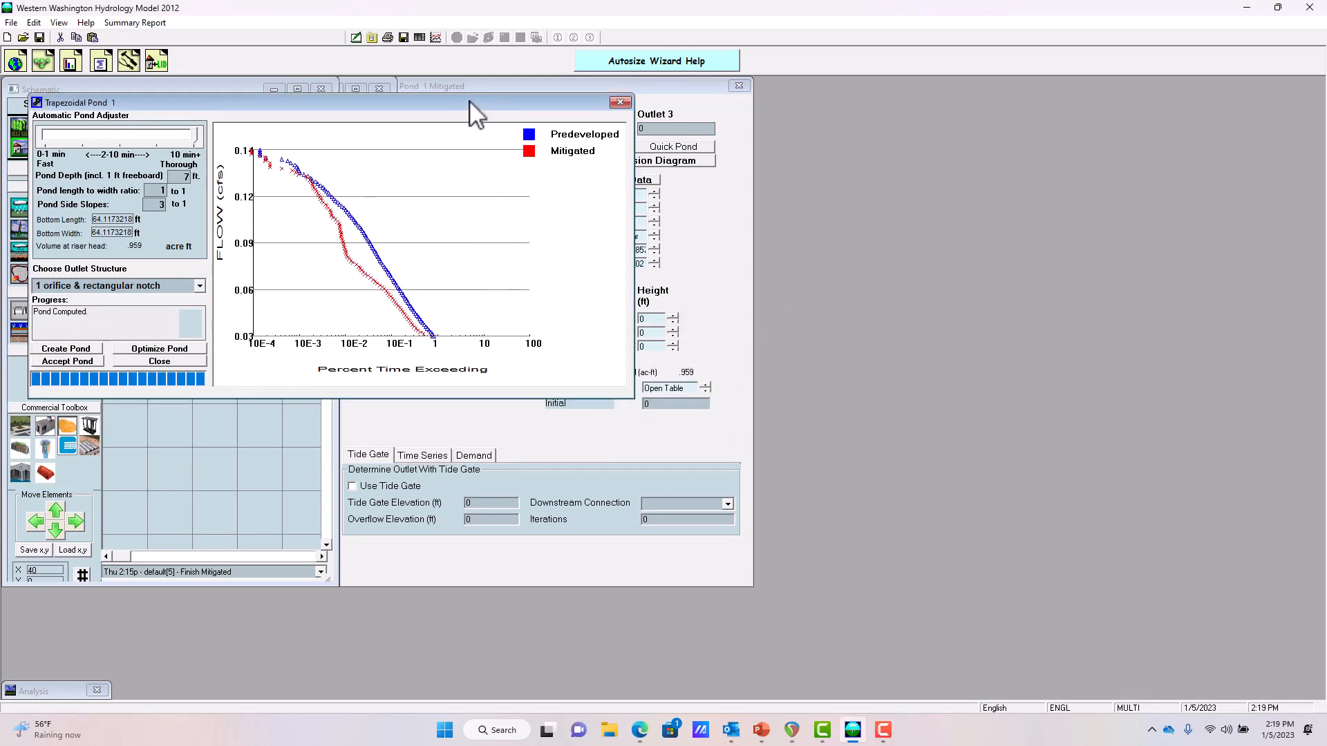
left_click(619, 101)
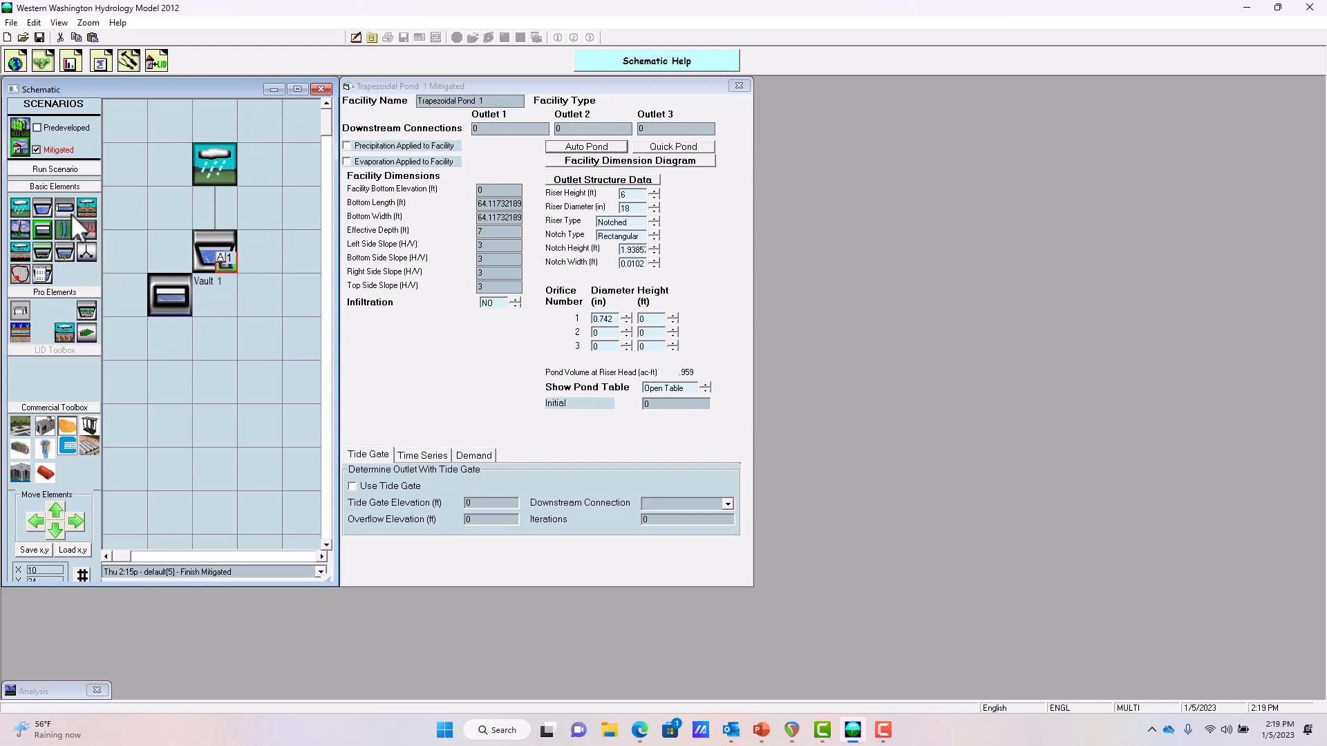
Place a vault diagonally below one side of the trapezoidal pond and a tank diagonally below the other
left_click_drag(42, 230, 170, 295)
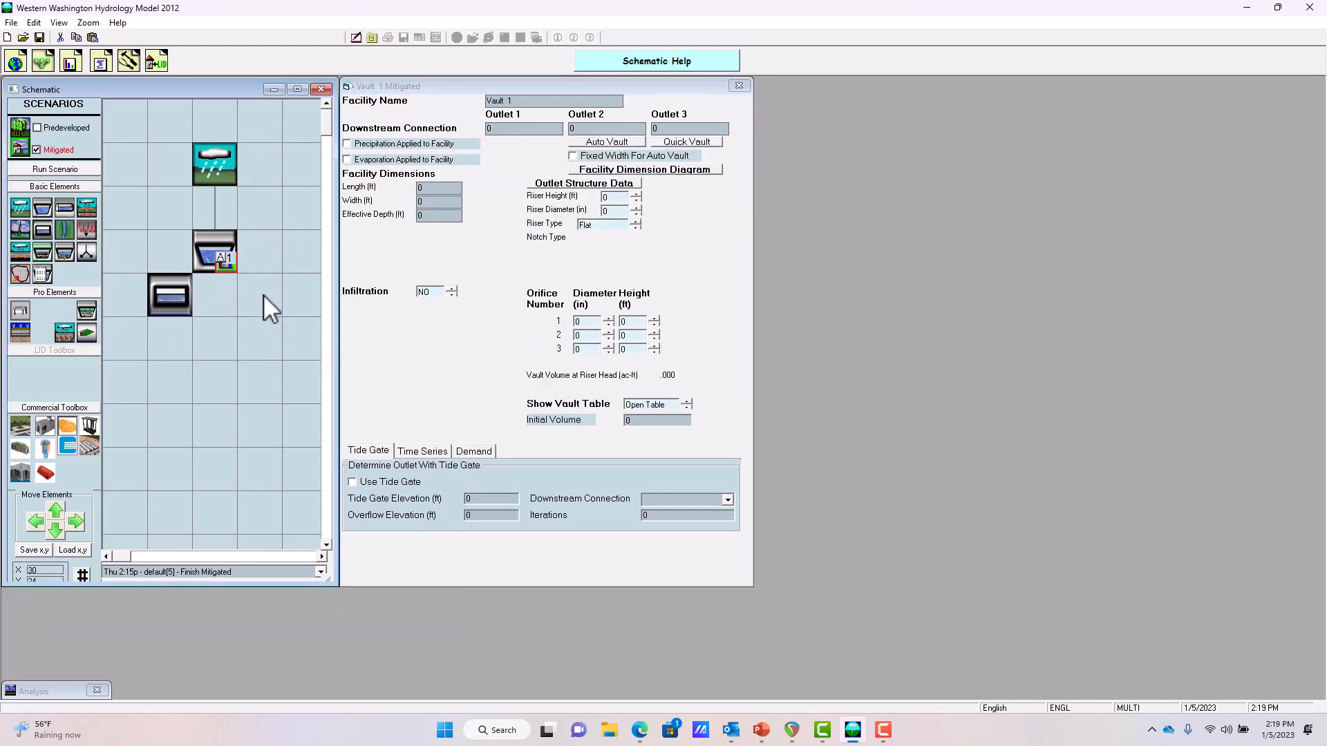
left_click(266, 292)
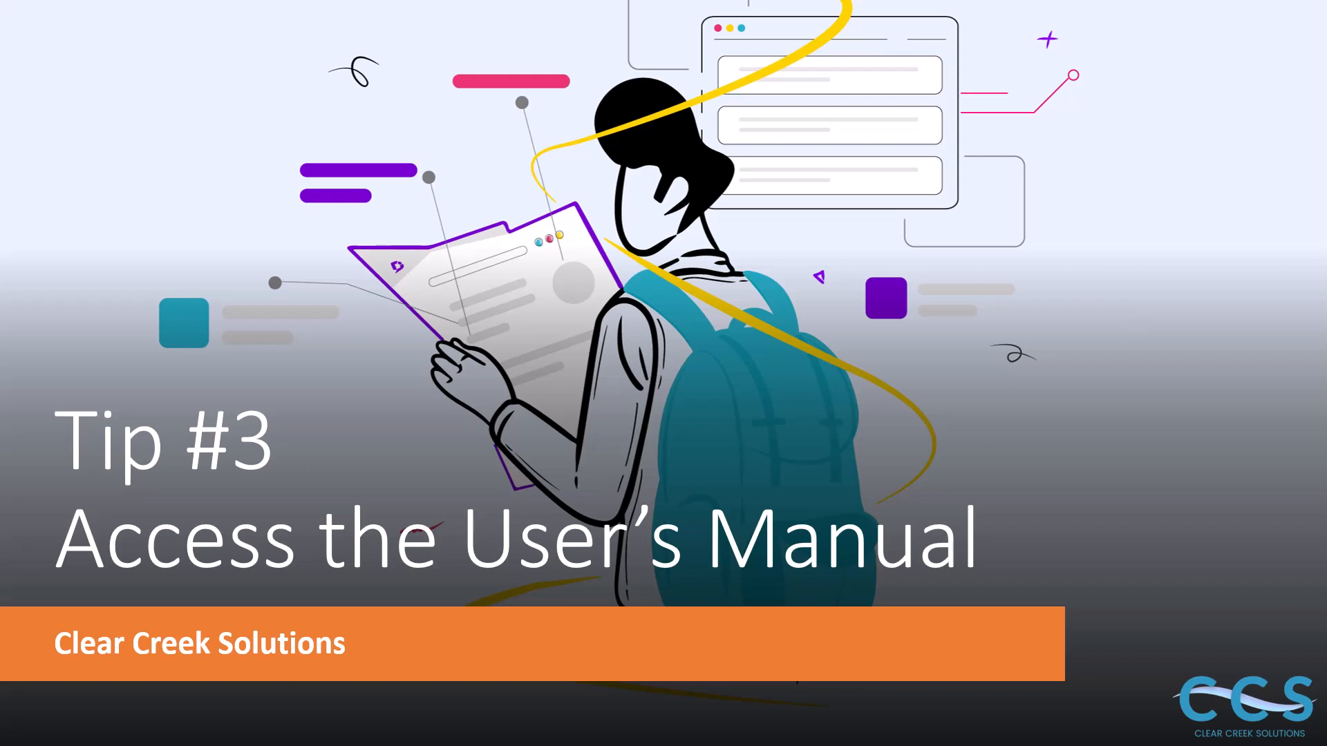
key("Escape")
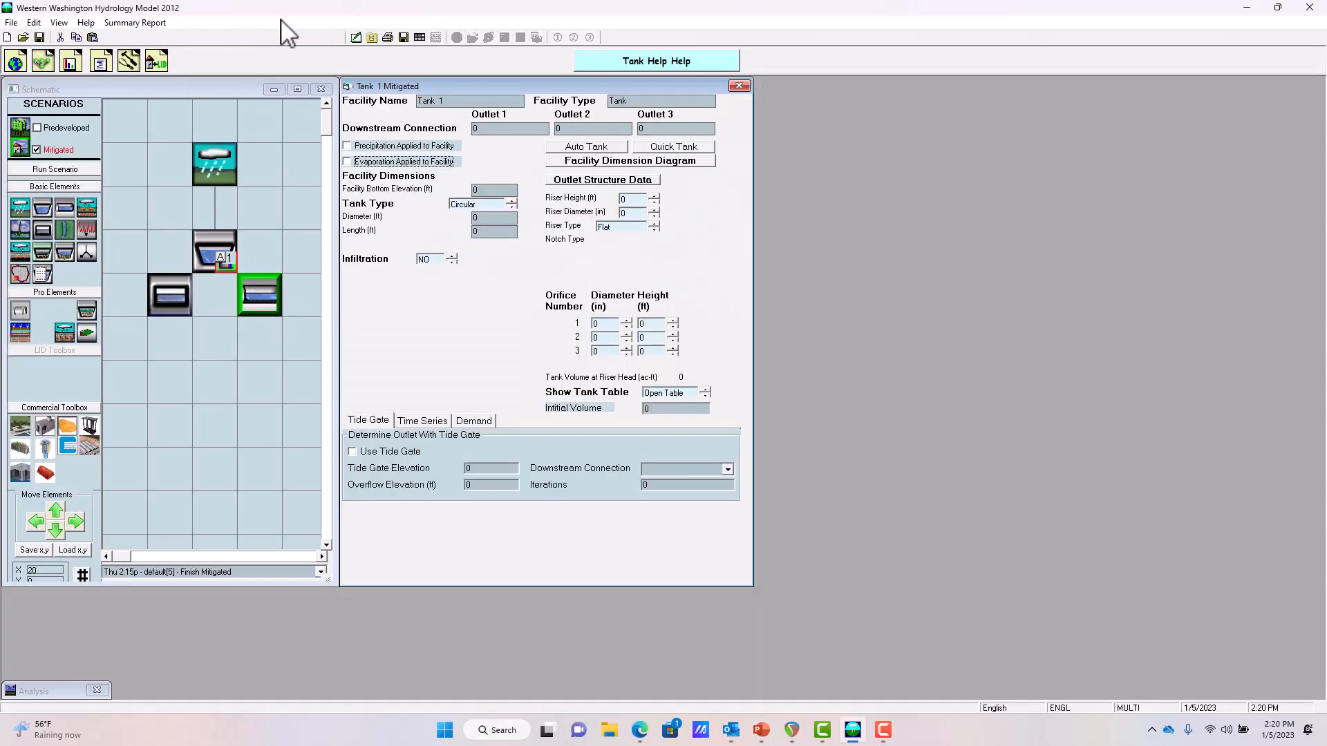
Open the WWHM2012 help file and enlarge the manual window for reading
left_click(86, 25)
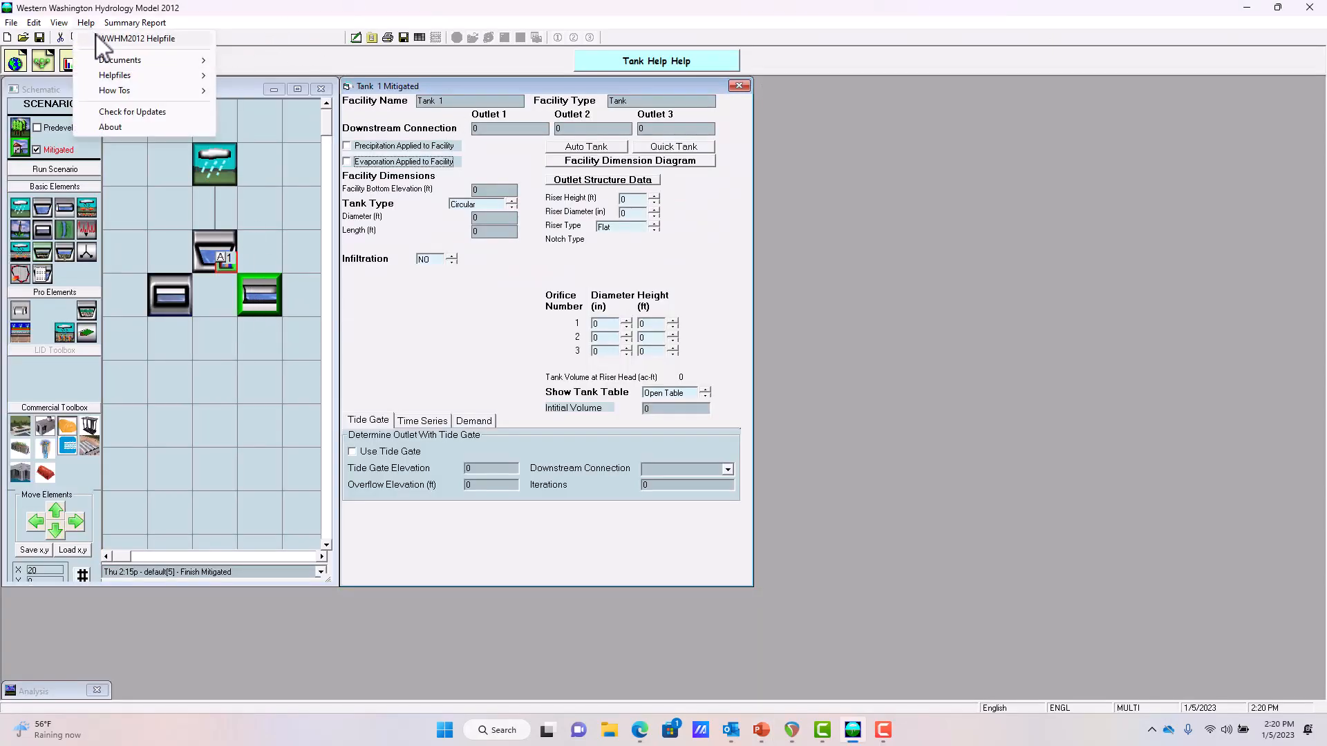
left_click(97, 38)
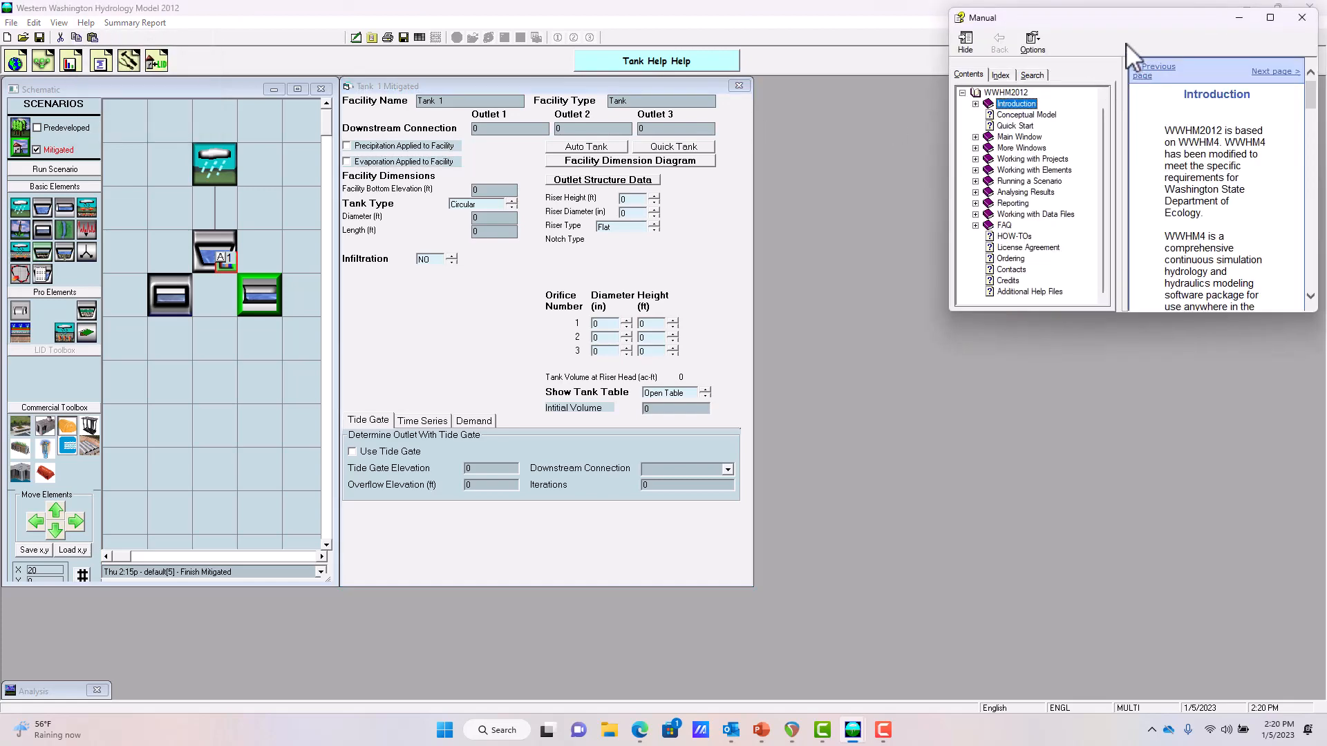
left_click_drag(1086, 25, 679, 51)
left_click_drag(903, 343, 1150, 641)
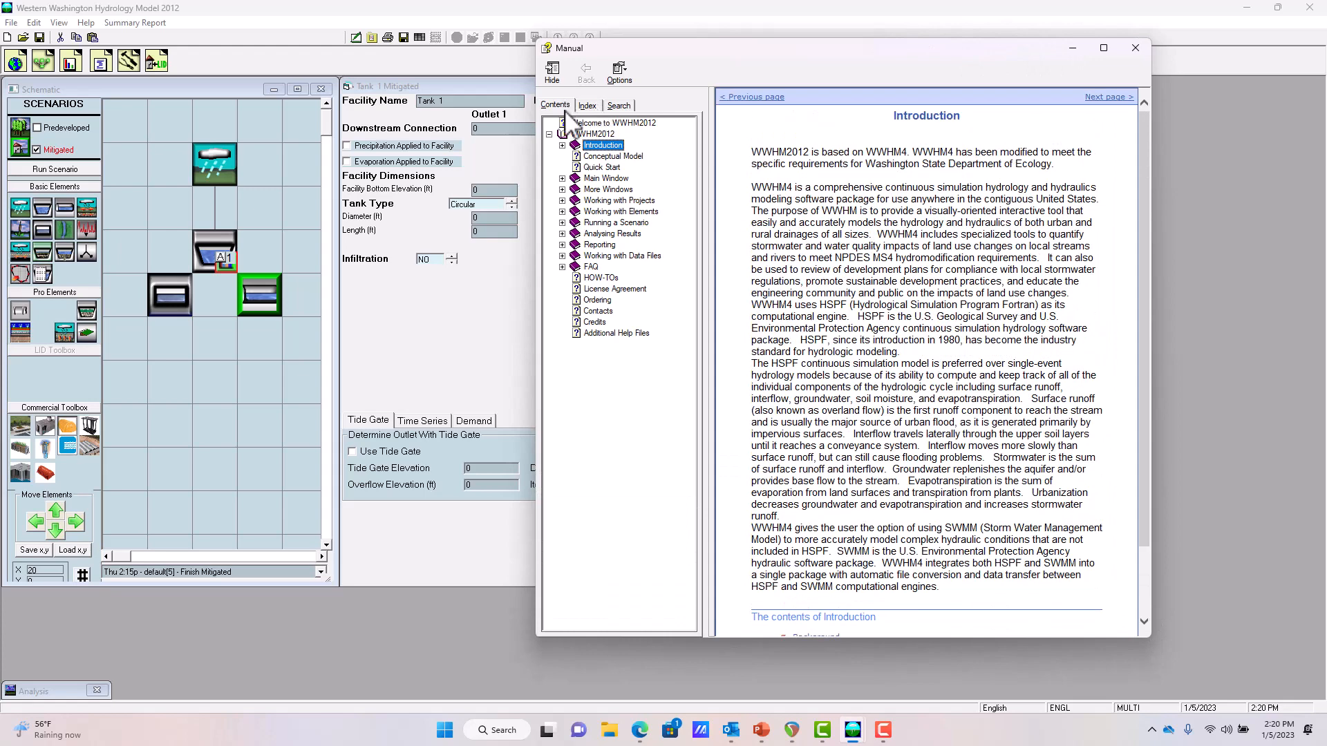
Look through the manual's pages from Conceptual Model through Working with Elements
left_click(612, 157)
left_click(622, 179)
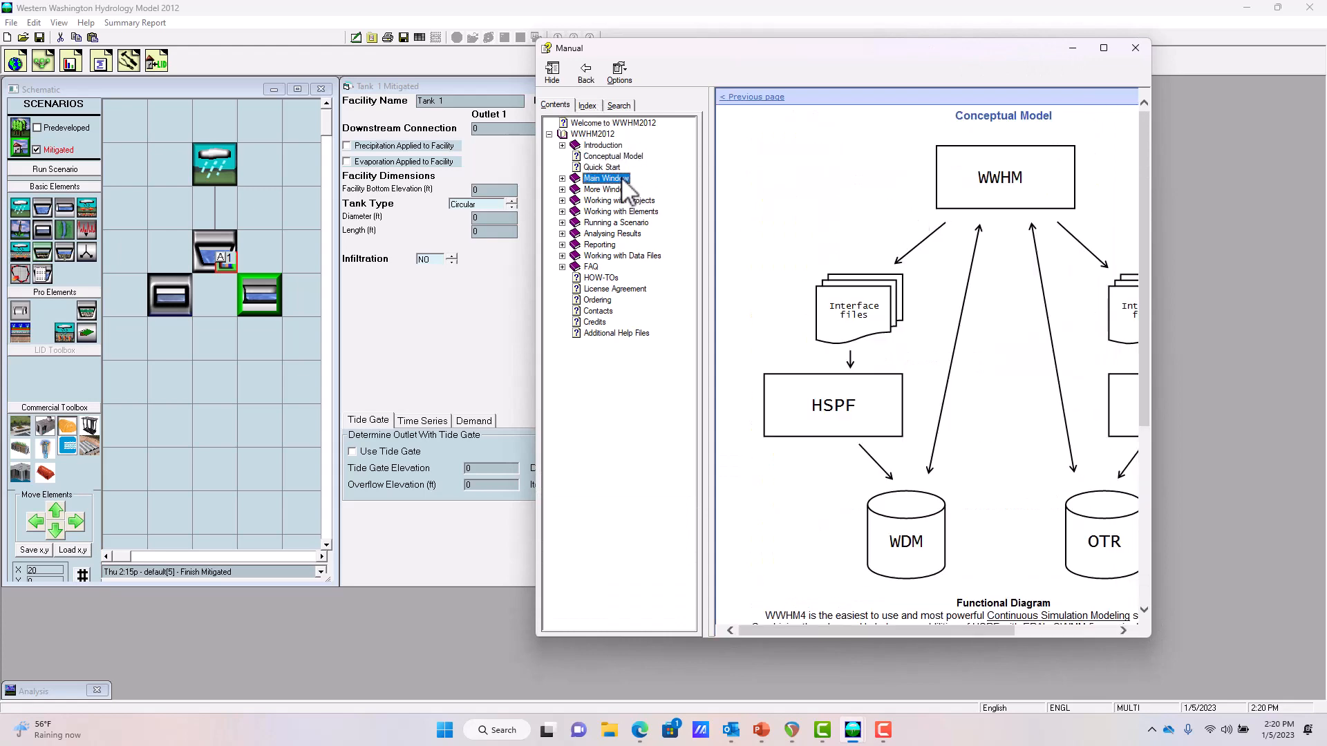
left_click(617, 190)
left_click(617, 200)
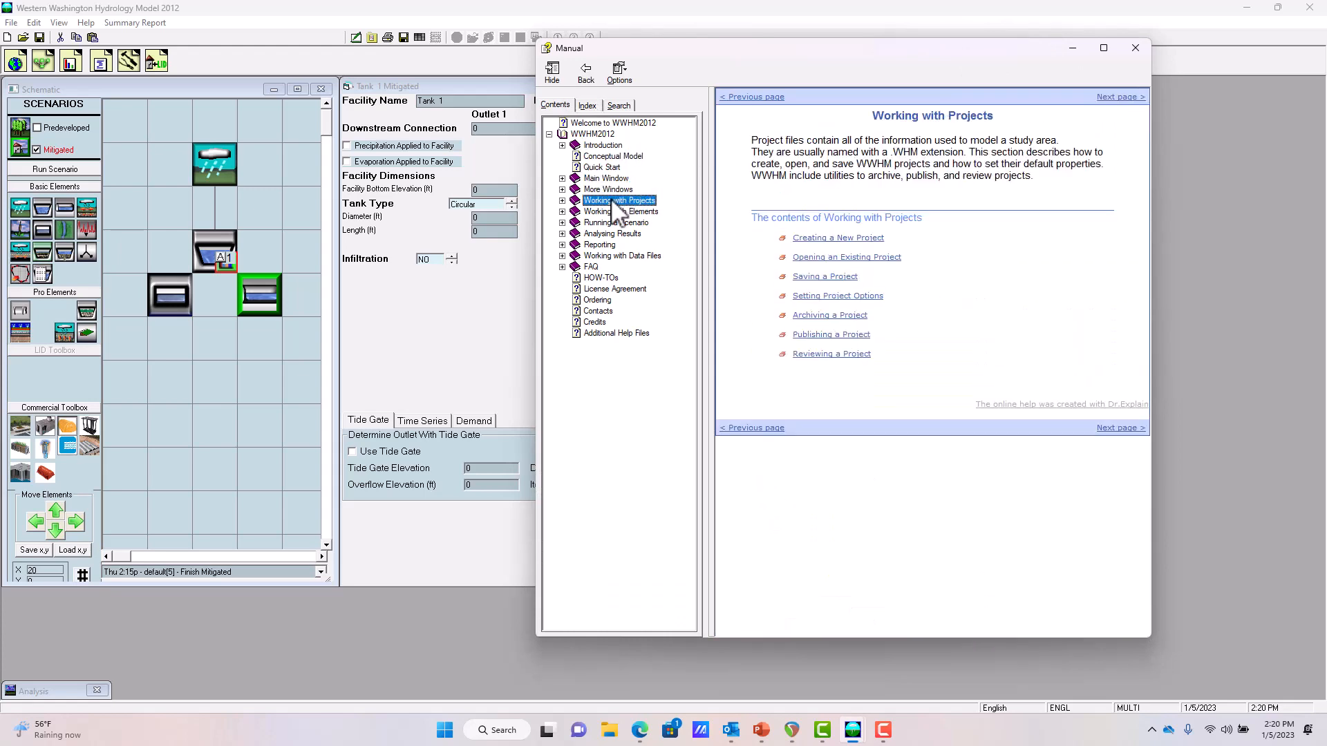
left_click(598, 212)
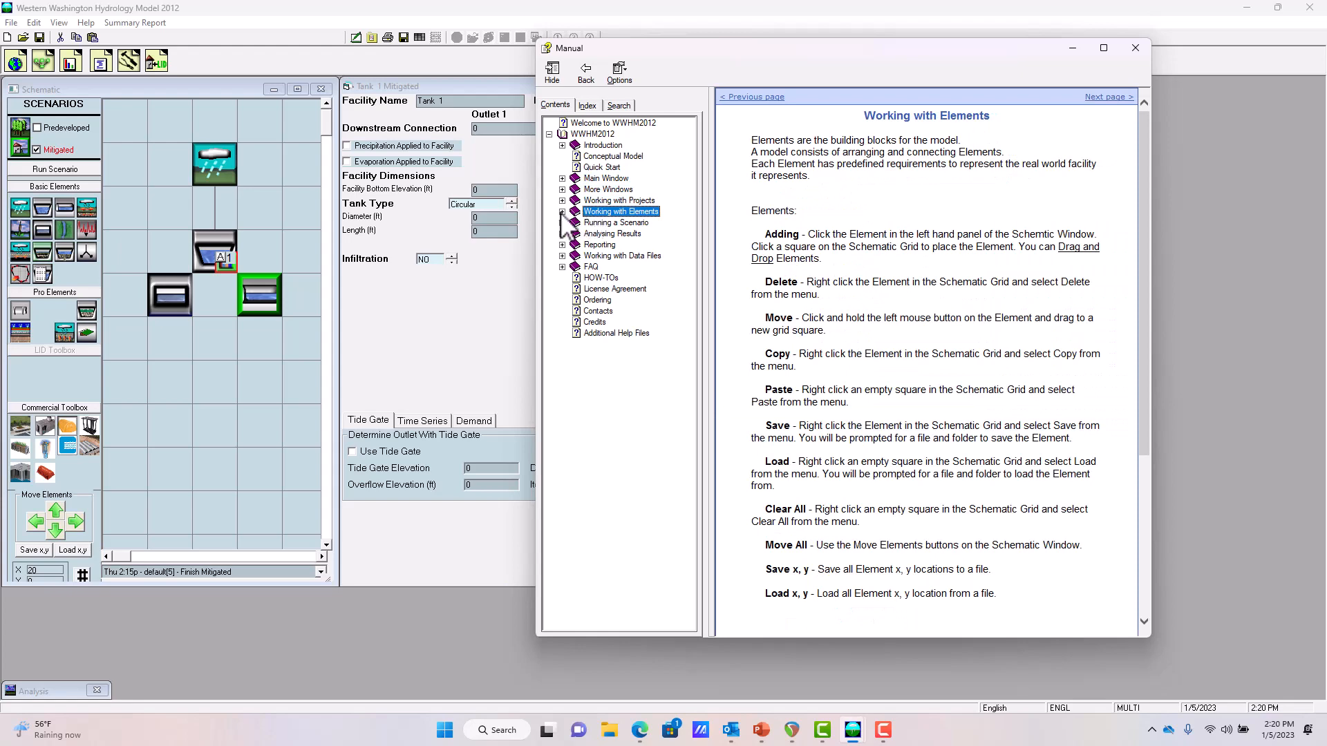
Look up the Trapezoidal Pond page among the Basic Elements topics of Working with Elements
left_click(562, 212)
left_click(620, 234)
left_click(625, 255)
left_click(622, 267)
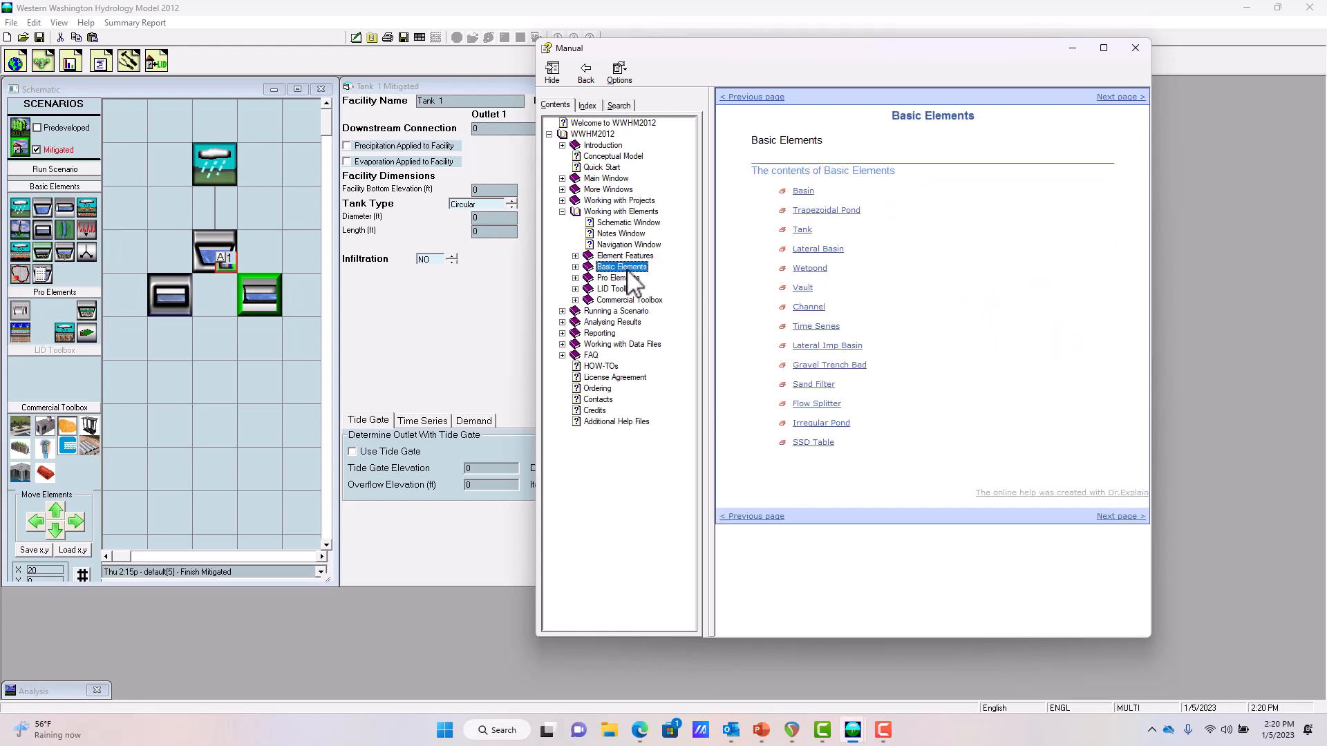
left_click(575, 267)
left_click(634, 289)
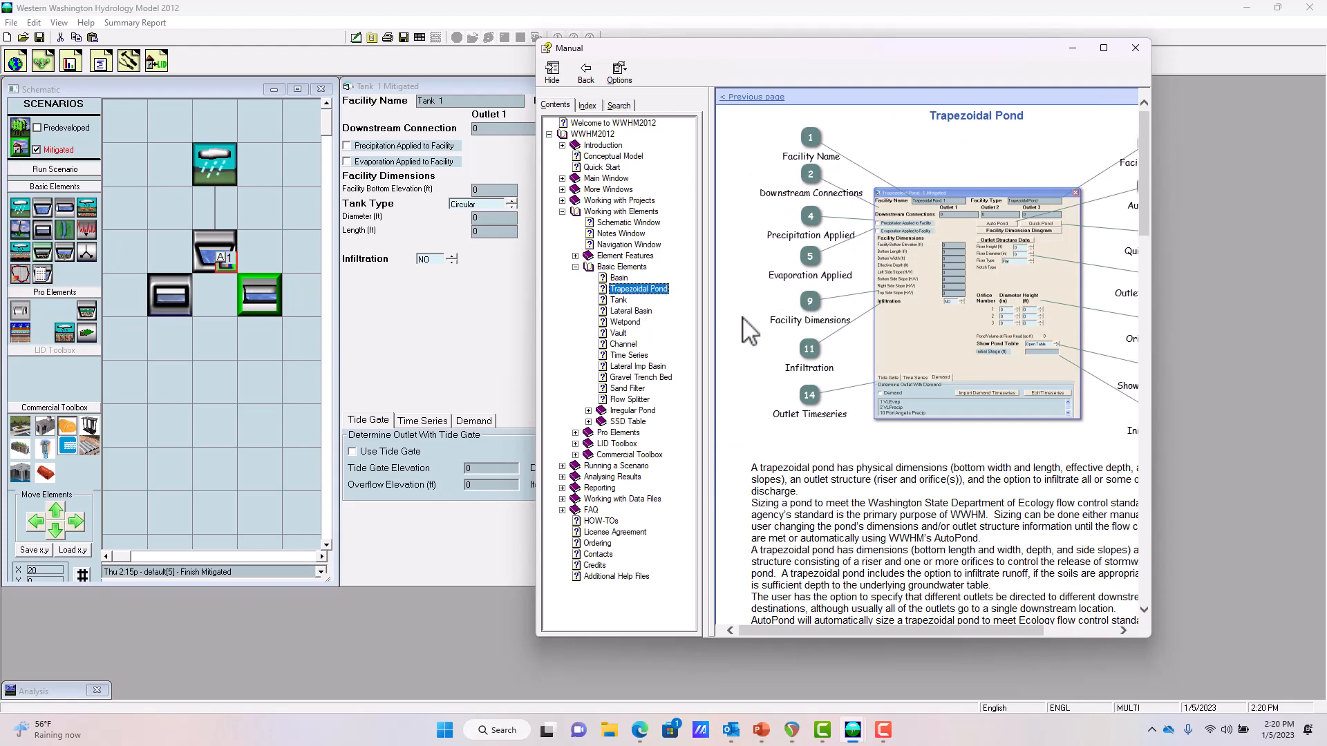
Read through the Trapezoidal Pond page and examine its annotated input diagram
scroll(936, 342, "down", 15)
scroll(936, 342, "up", 15)
left_click_drag(680, 51, 614, 47)
scroll(909, 198, "down", 1)
scroll(909, 198, "down", 10)
scroll(910, 198, "up", 10)
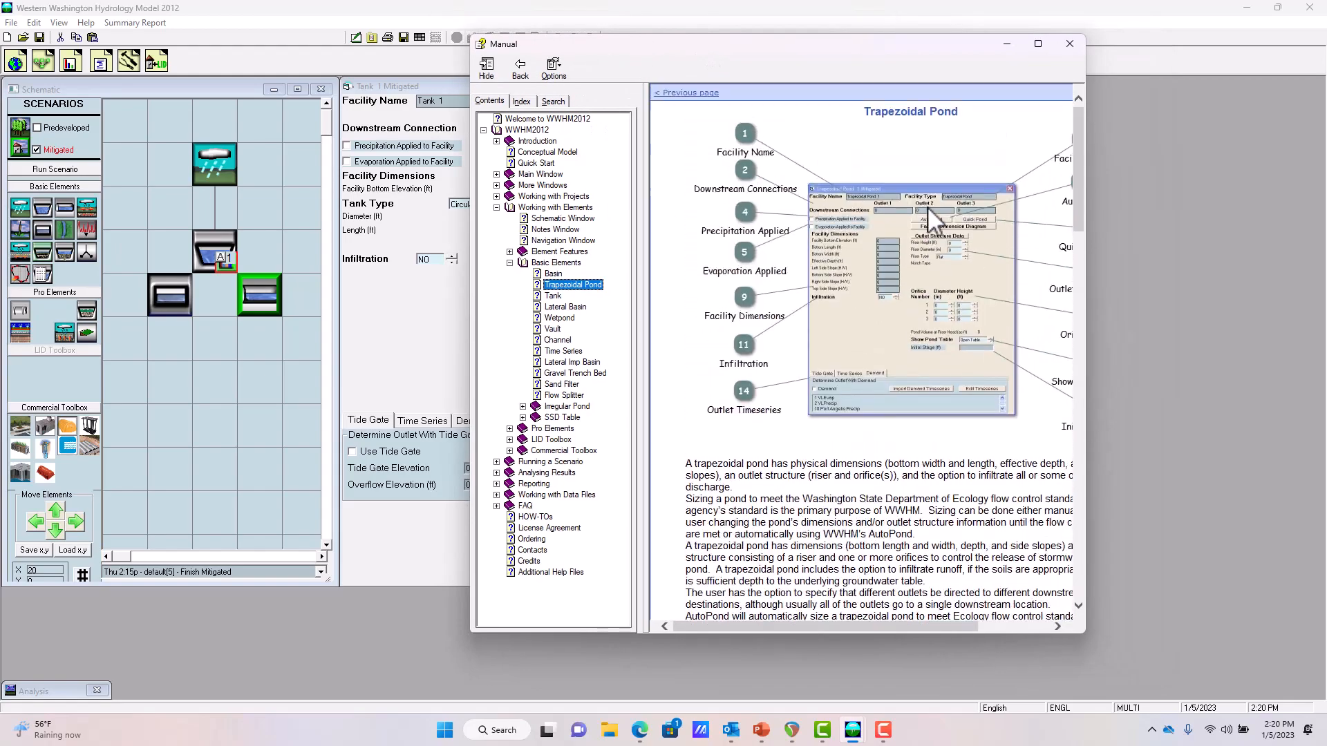
mouse_move(919, 210)
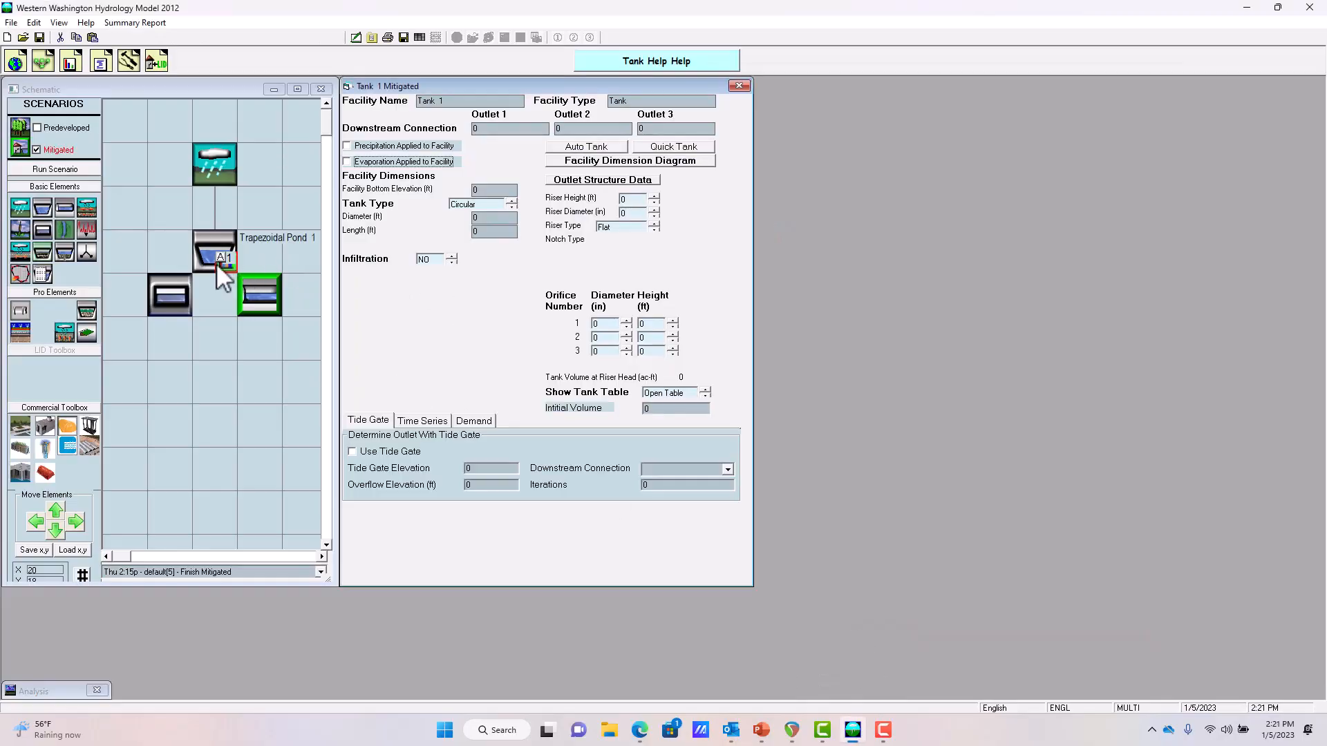
Move the trapezoidal pond three cells down in the mitigated schematic and delete the tank and the vault
left_click_drag(213, 261, 213, 390)
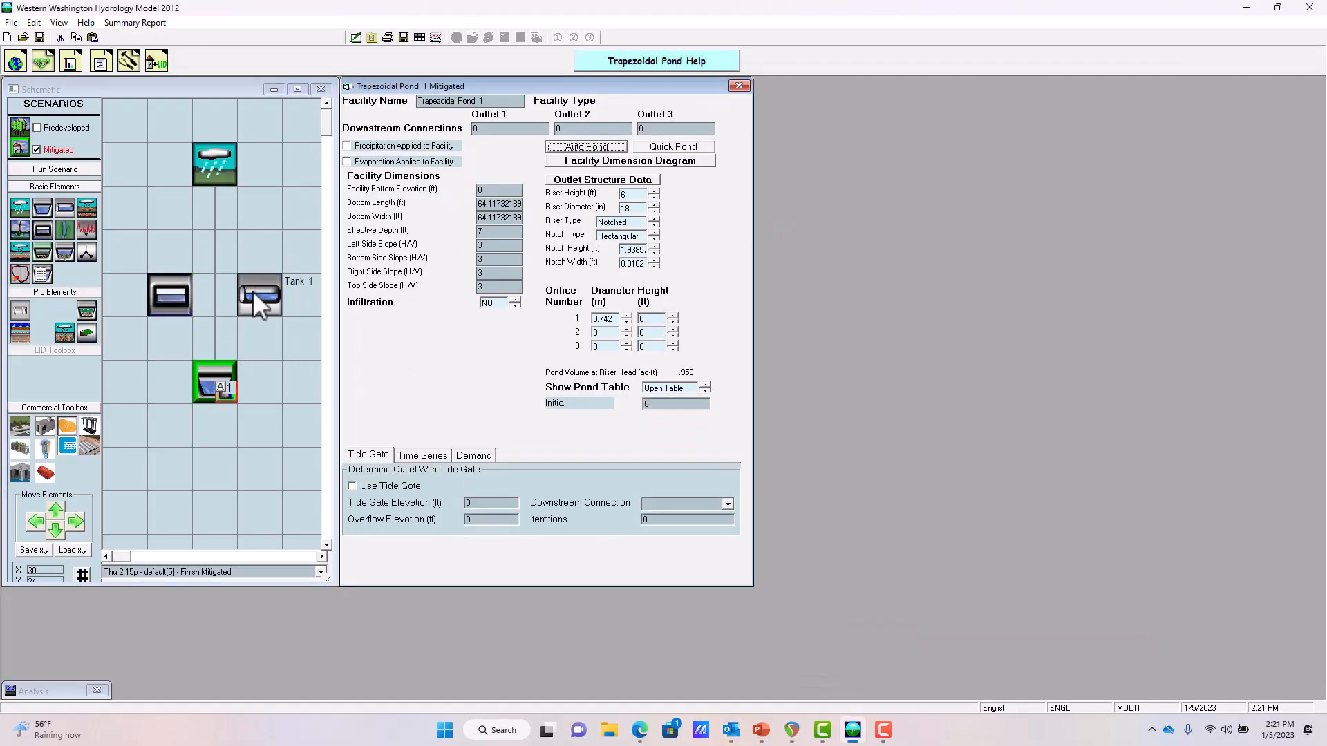
right_click(253, 292)
left_click(319, 482)
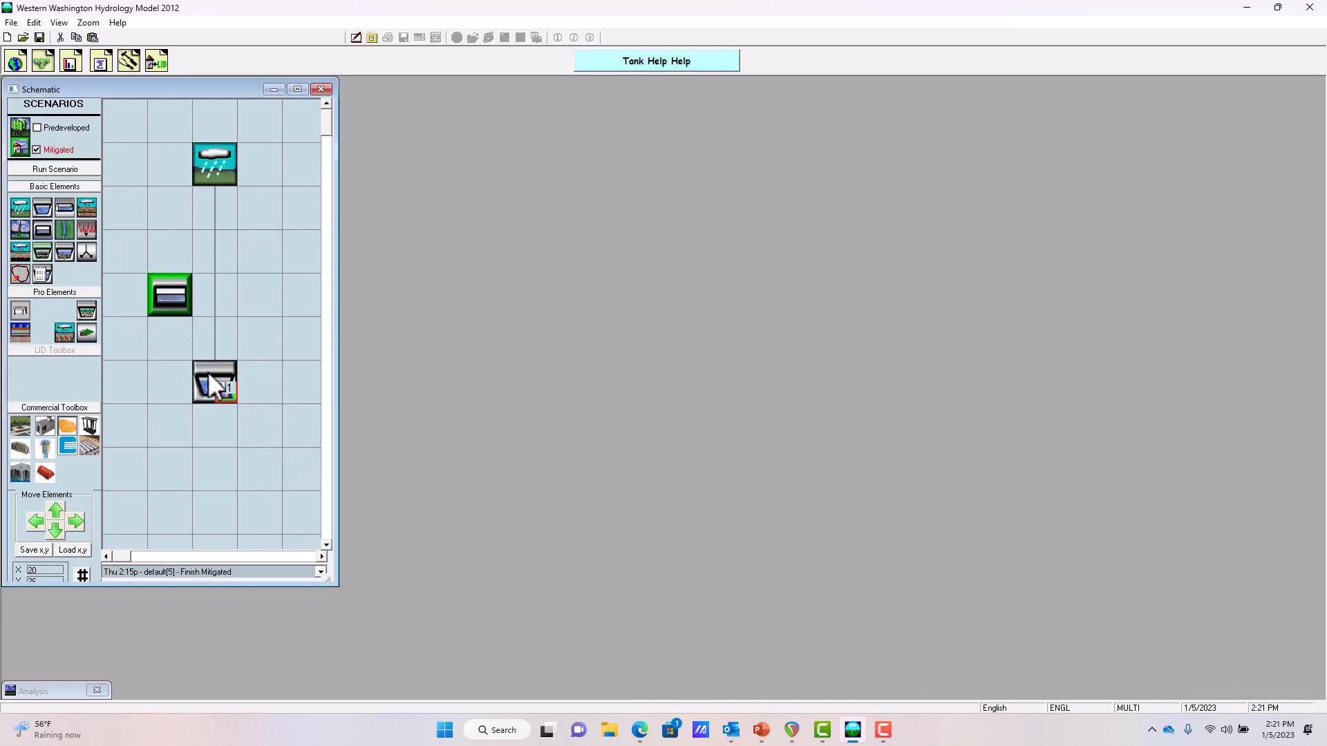
right_click(175, 309)
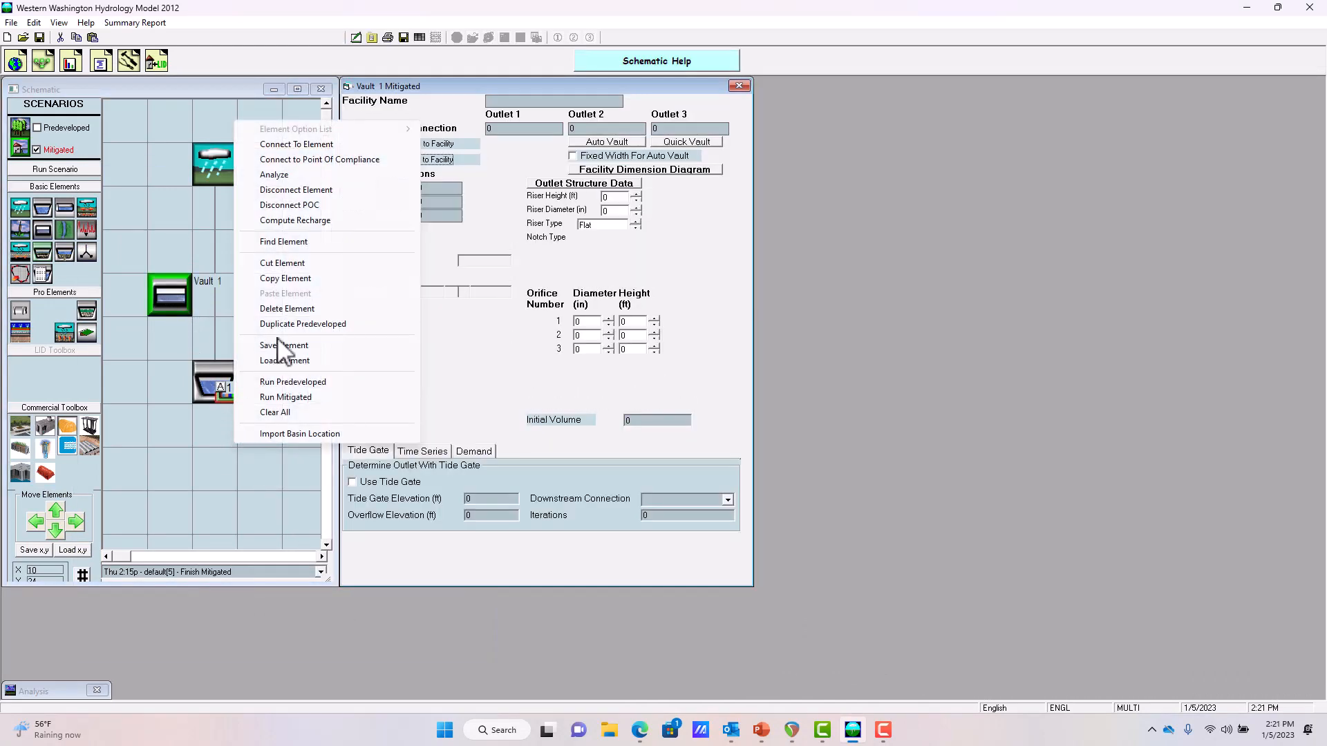
left_click(284, 308)
Disconnect the trapezoidal pond and Basin 1 from each other in the mitigated schematic
right_click(219, 383)
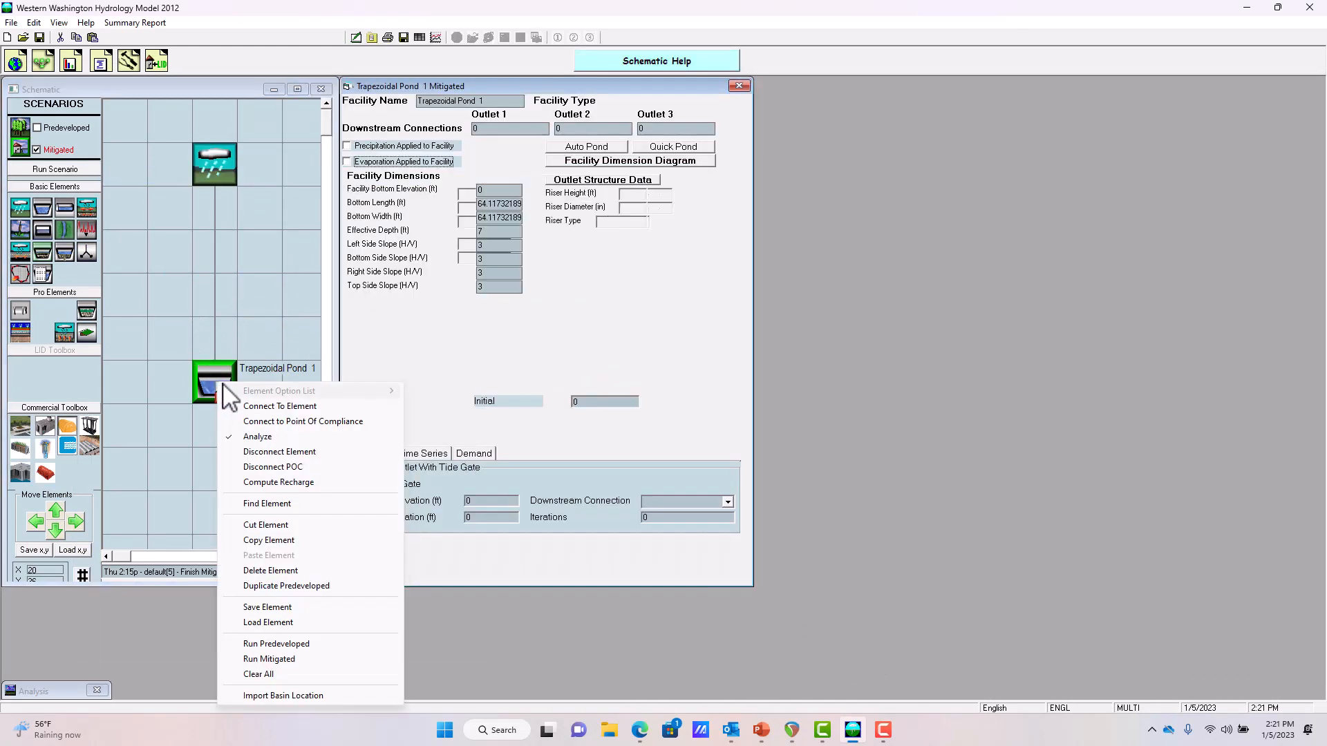
left_click(293, 452)
right_click(224, 177)
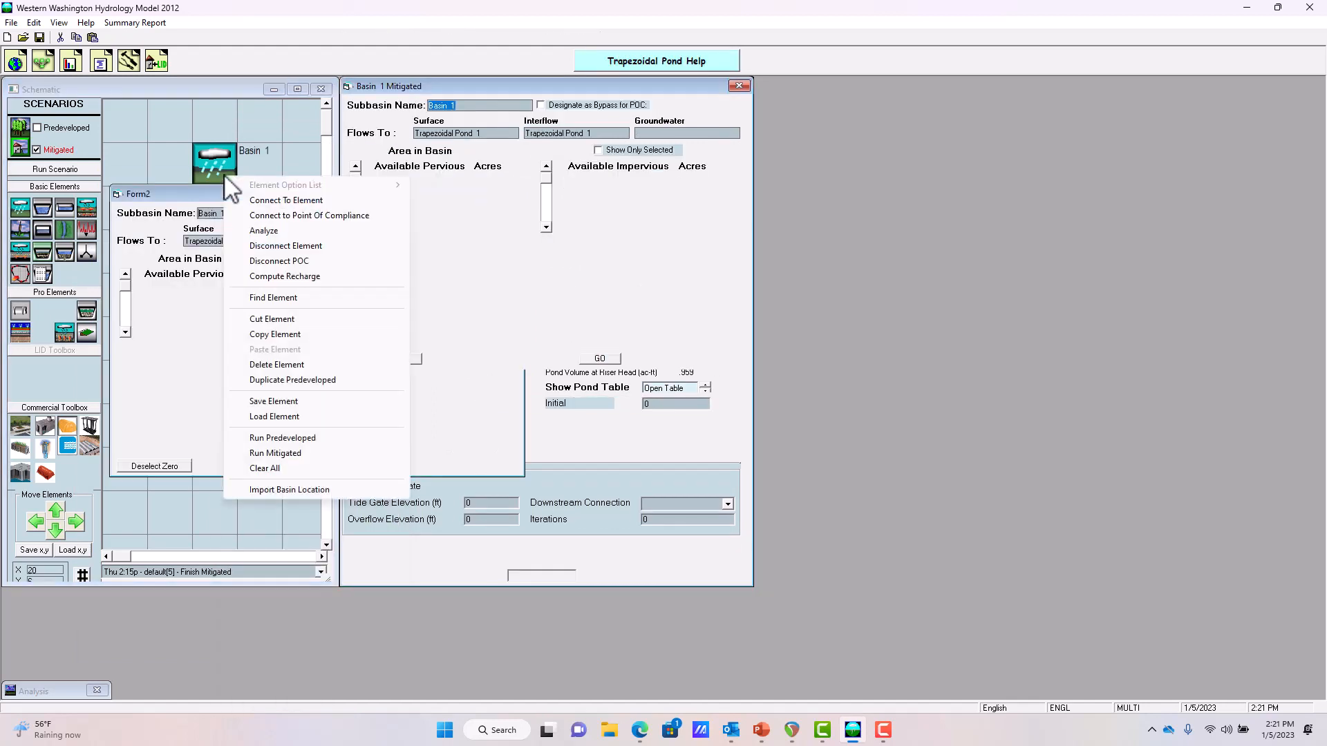
left_click(293, 247)
Place a bioretention element between the basin and the pond, and disconnect the pond from its point of compliance
left_click_drag(87, 333, 208, 291)
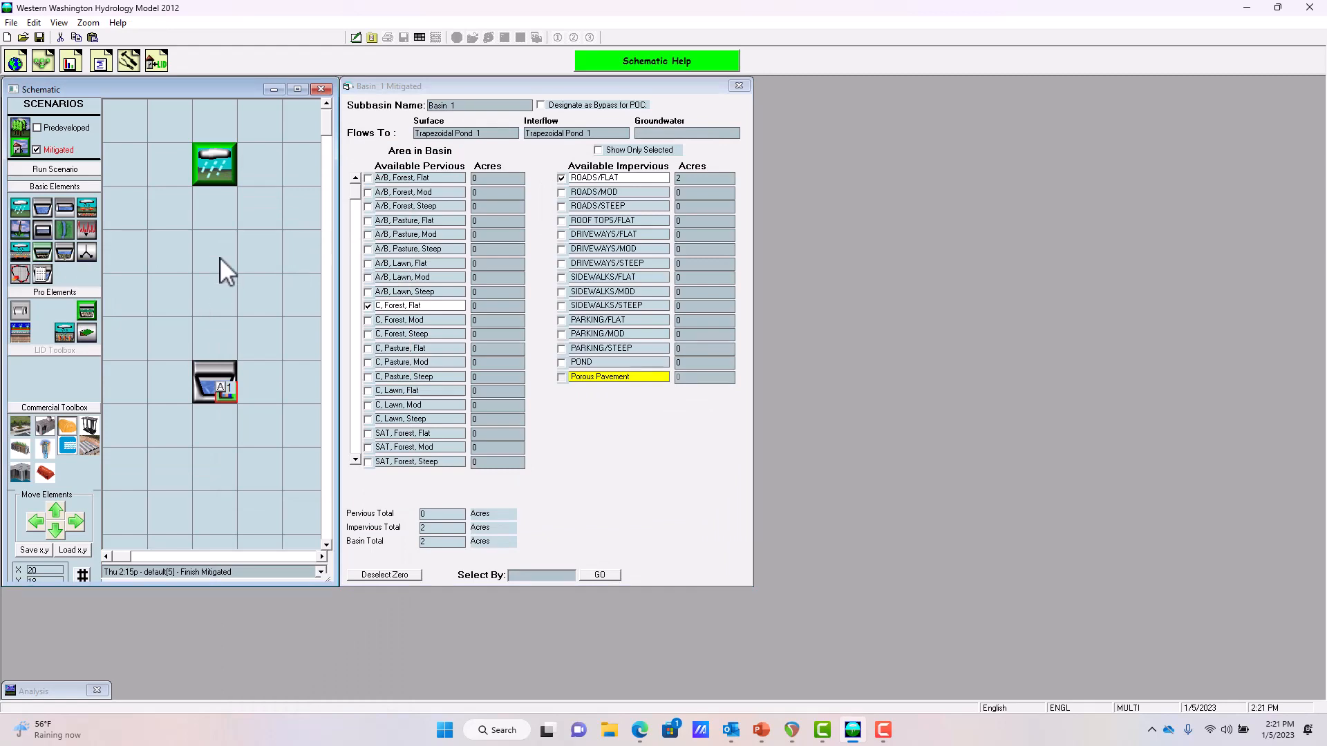
right_click(219, 383)
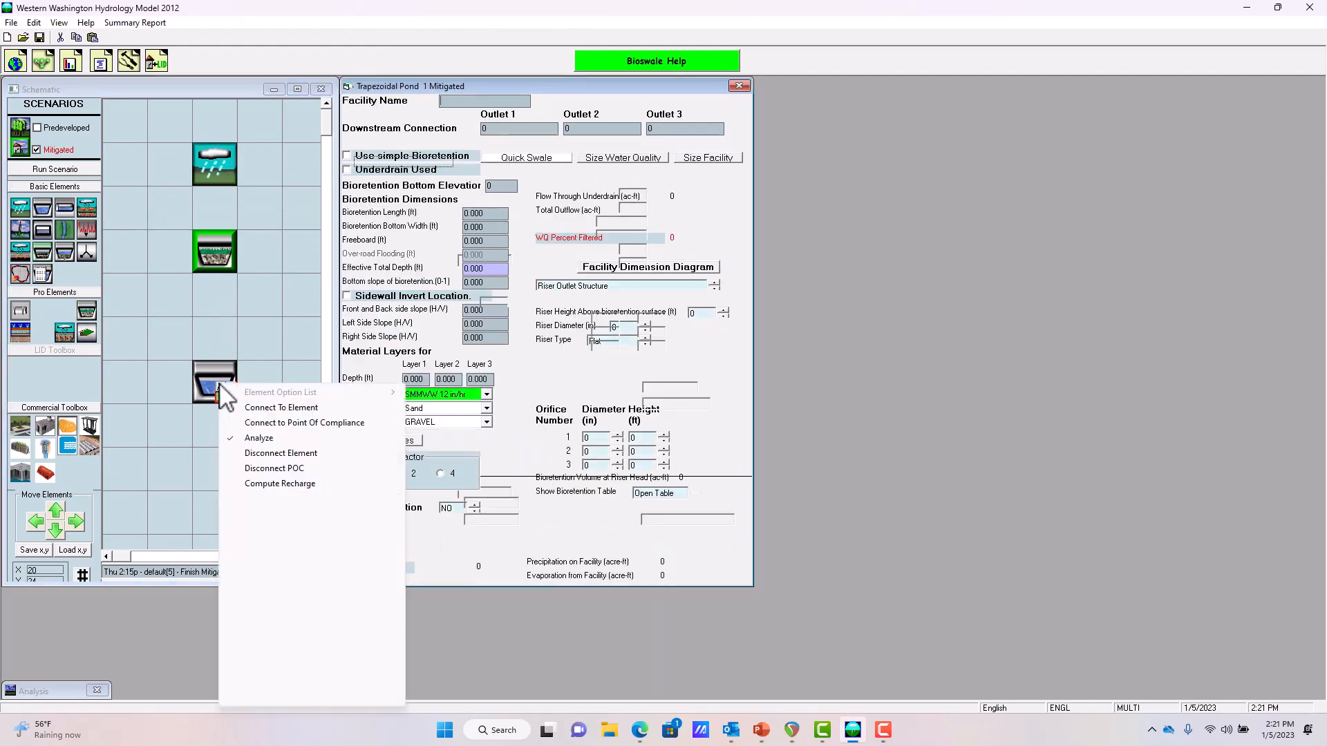
left_click(289, 473)
left_click(214, 242)
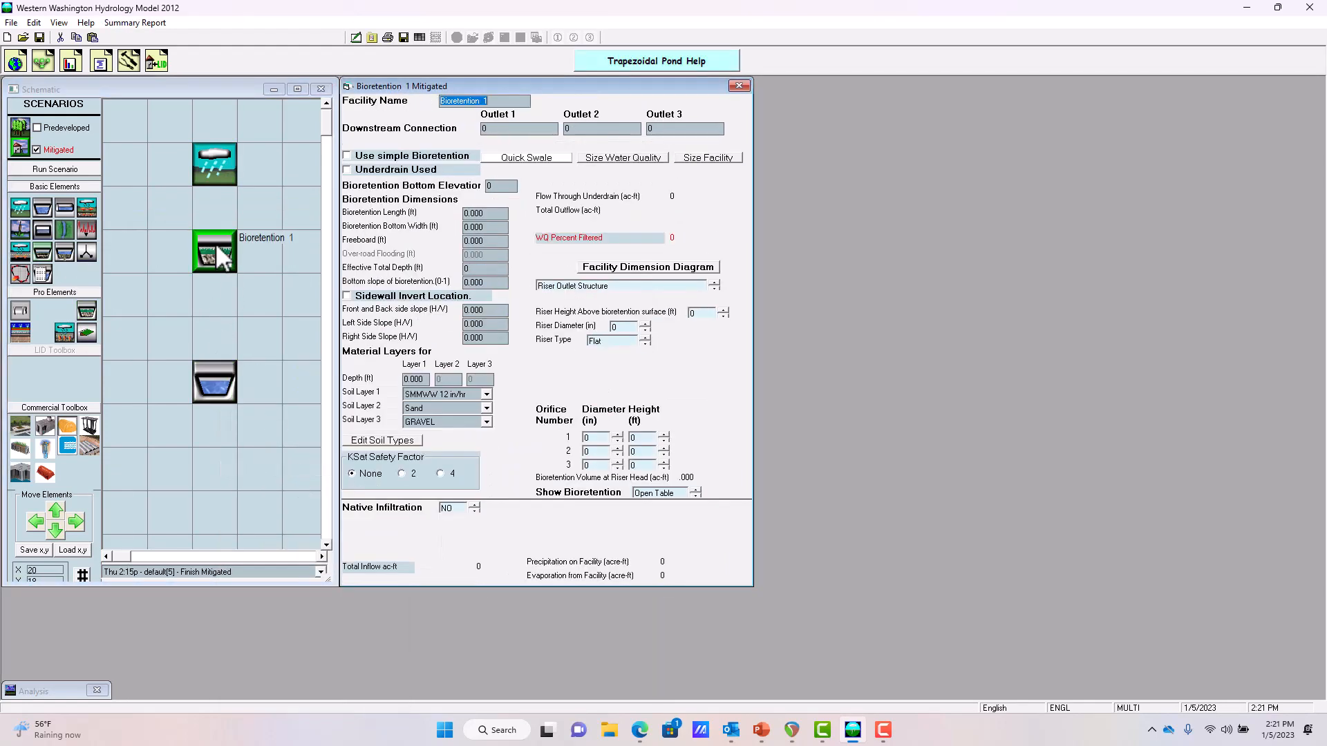
Connect Basin 1 to the bioretention element in the mitigated schematic, routing surface flow and interflow
right_click(210, 175)
left_click(220, 199)
left_click(221, 252)
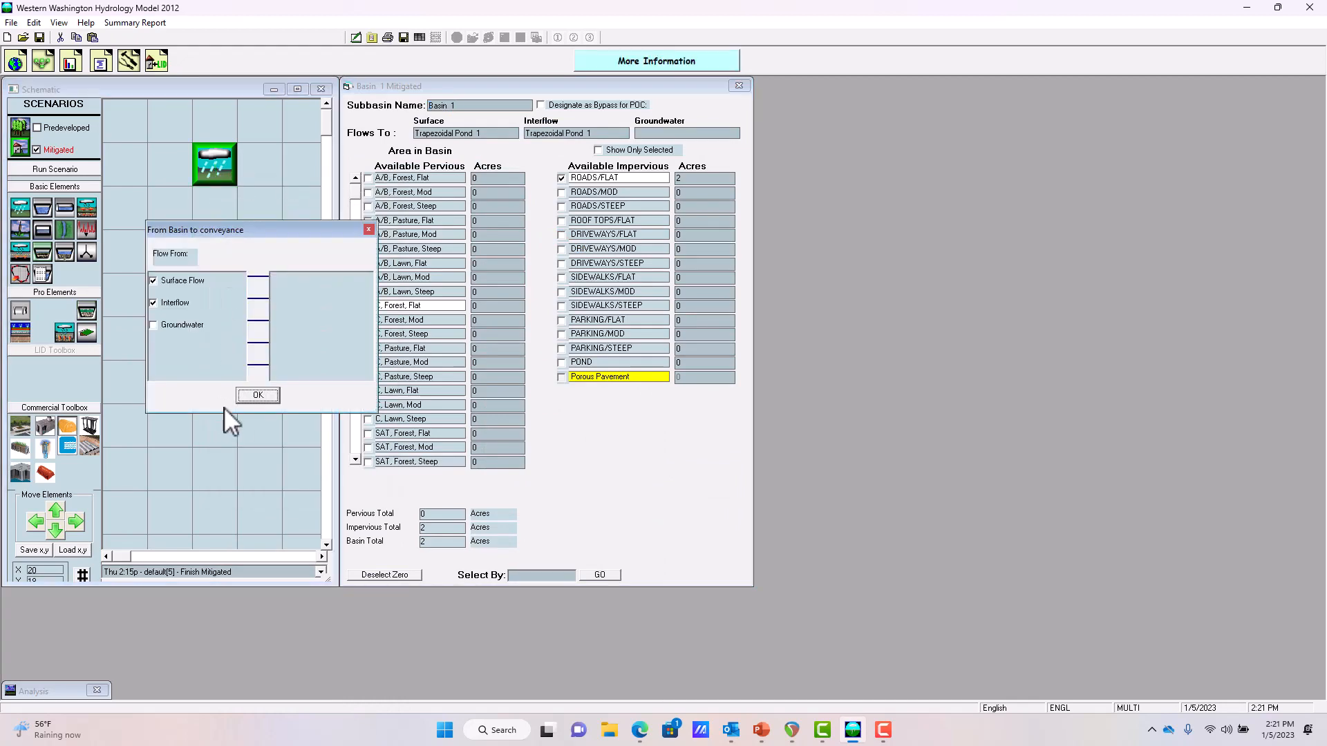
left_click(253, 394)
Connect the bioretention element to the trapezoidal pond and connect its Outlet 1 to point of compliance 1
right_click(216, 255)
left_click(235, 281)
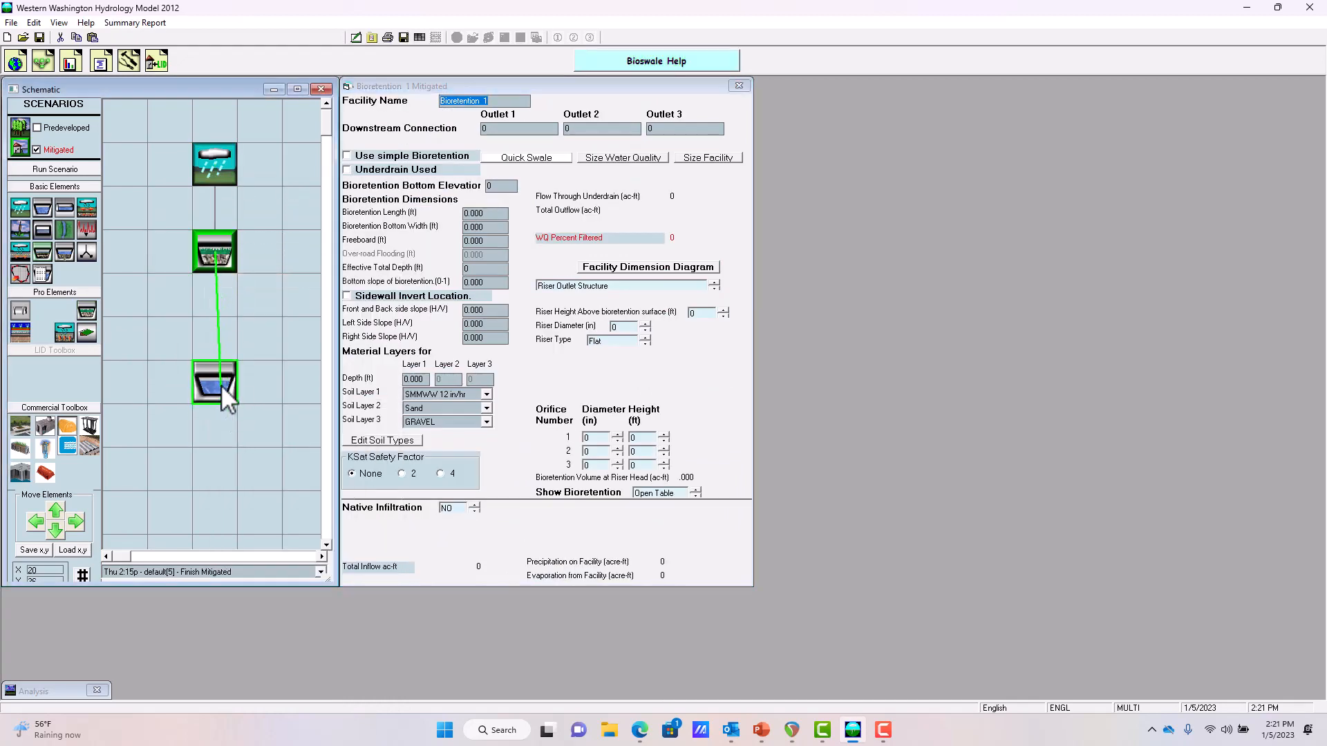
left_click(221, 384)
left_click(258, 413)
right_click(219, 250)
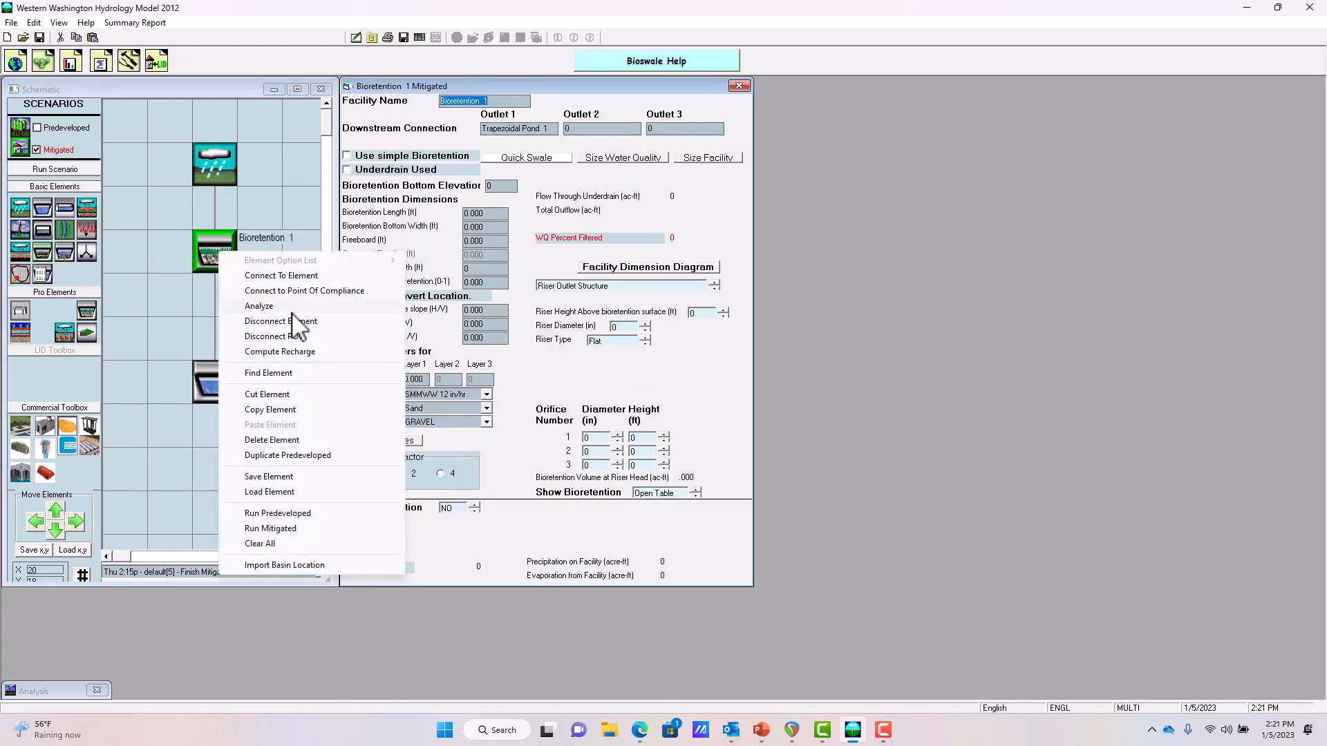
left_click(293, 288)
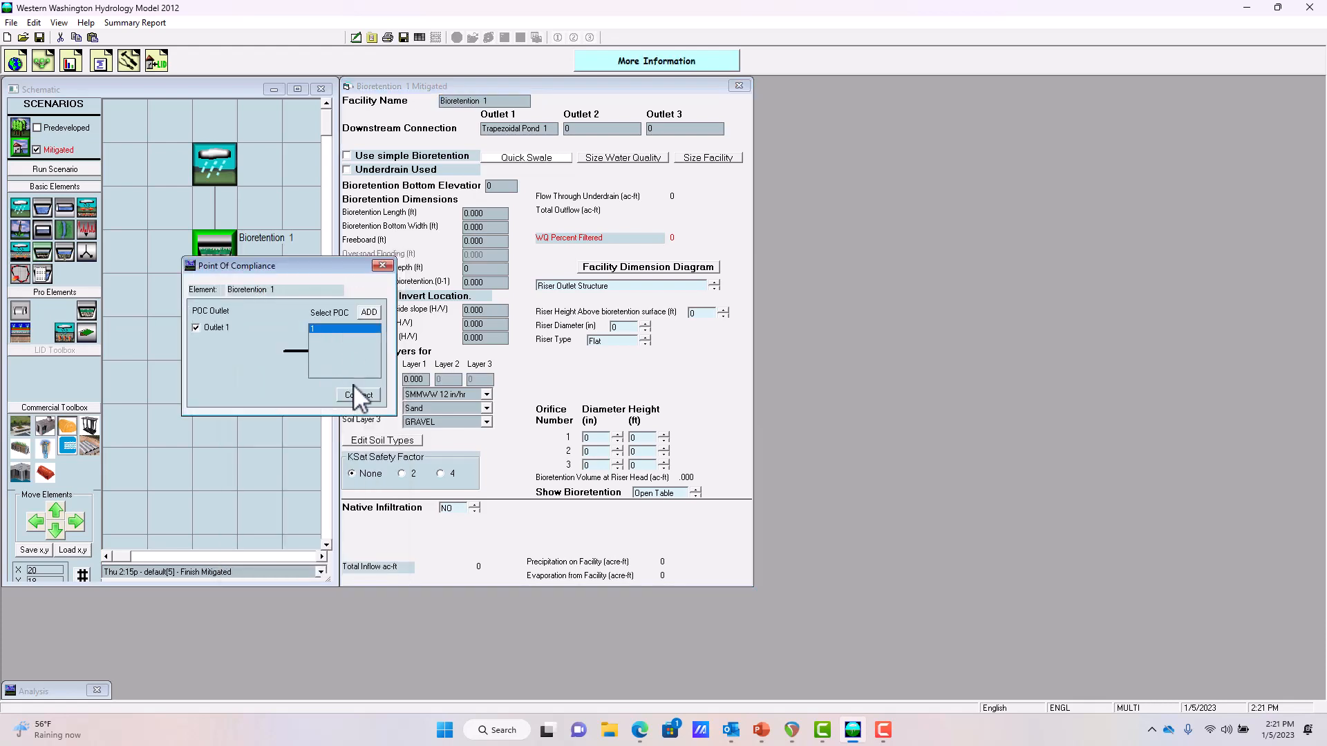
Bring up the bioretention's water quality sizing options and its water quantity facility sizing options
left_click(645, 159)
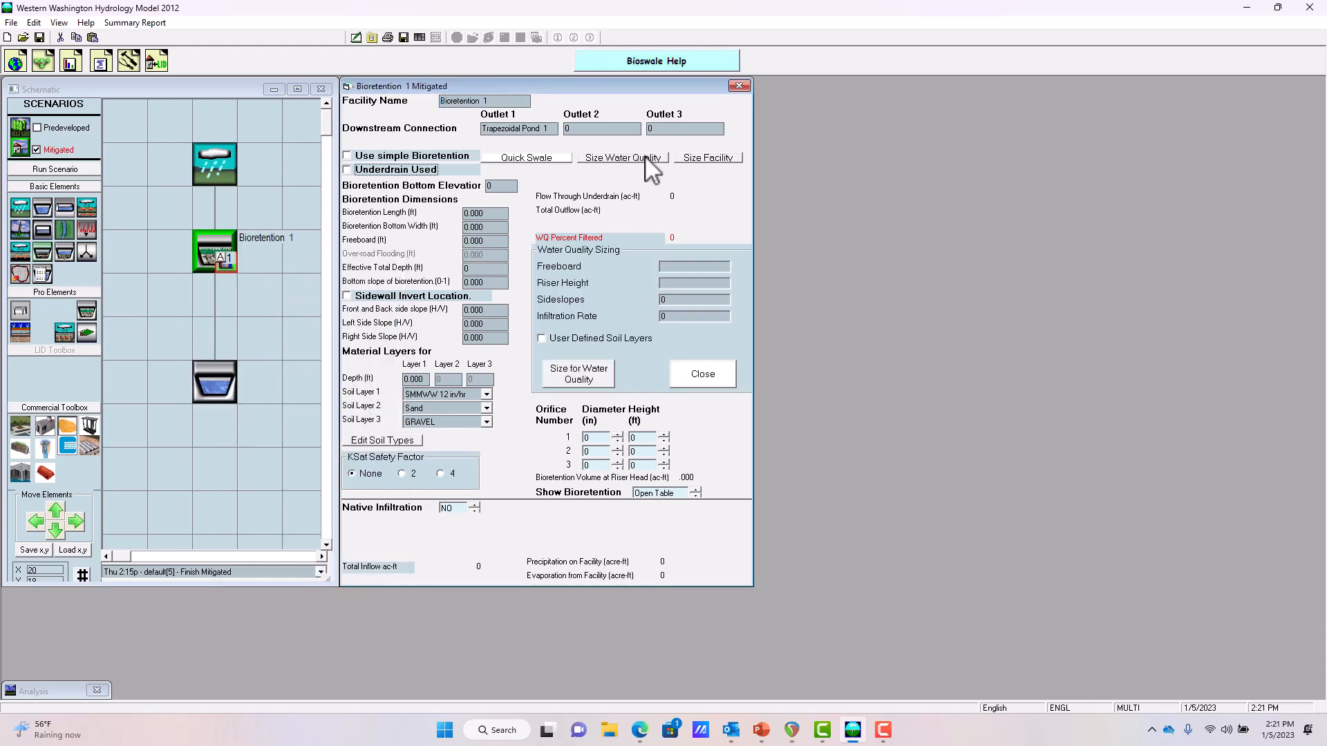
left_click(703, 158)
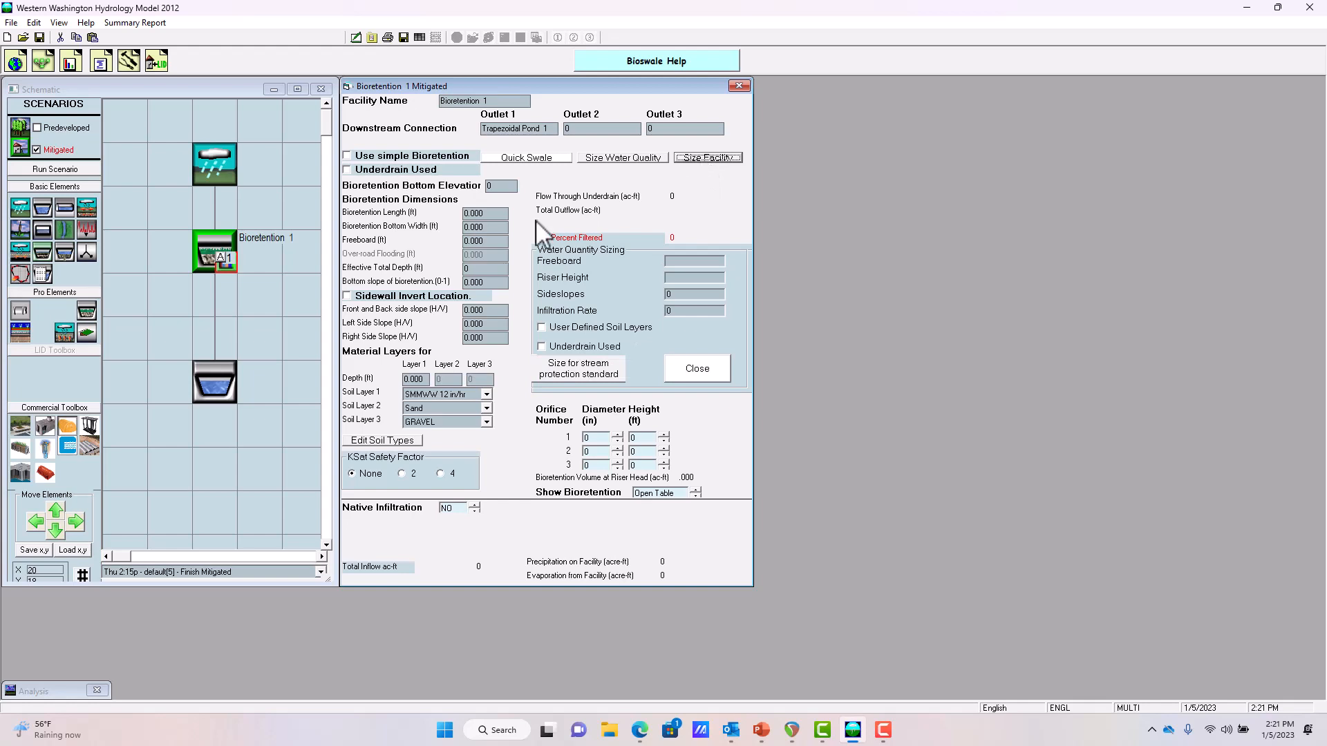
Fill in the bioretention with the Quick Swale dimensions and enable both the underdrain and simple bioretention options
left_click(535, 158)
left_click(387, 169)
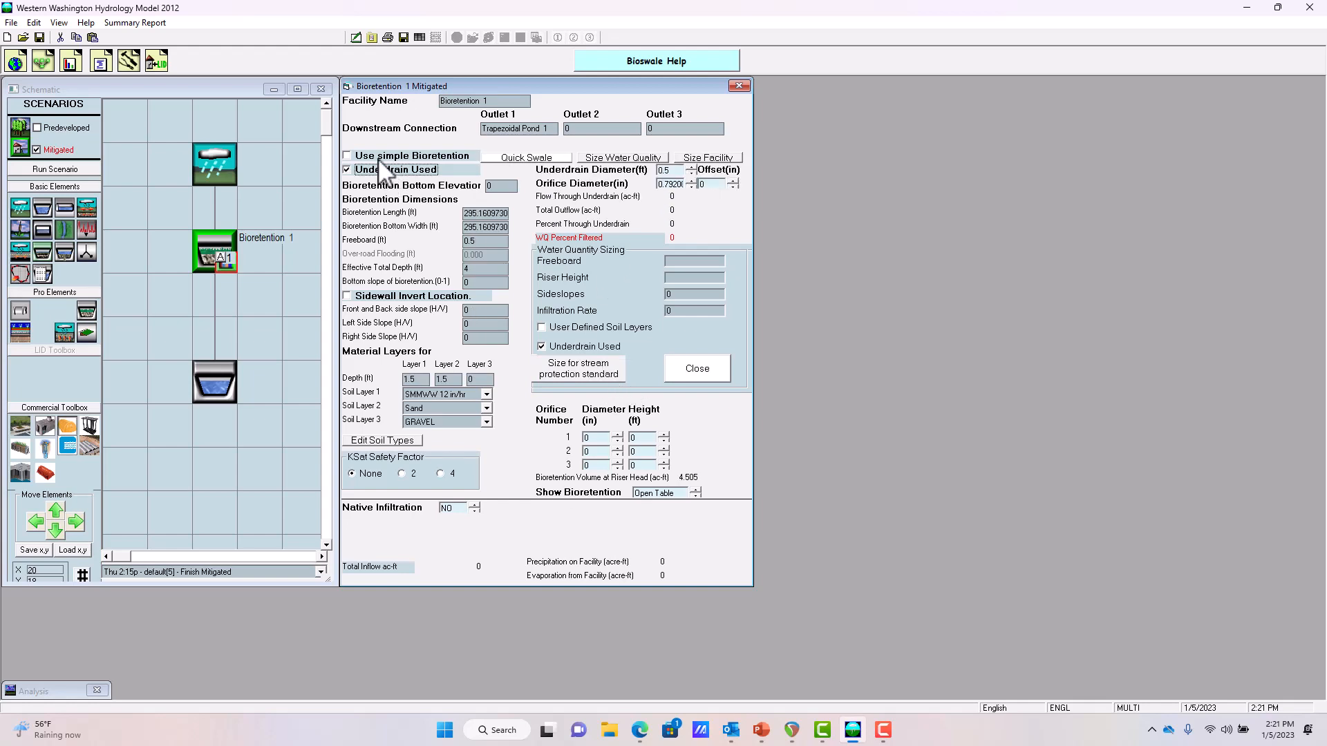
left_click(387, 156)
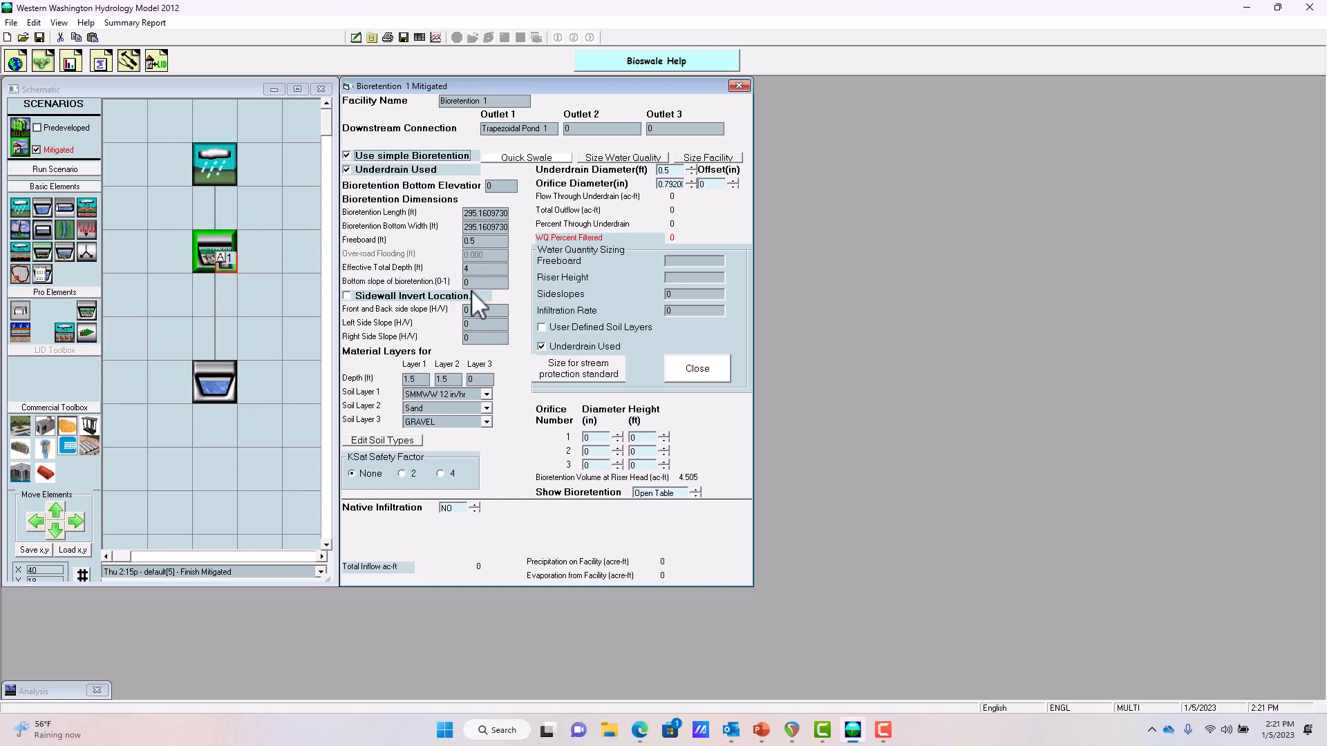
Switch to the PowerPoint slide show
left_click(761, 730)
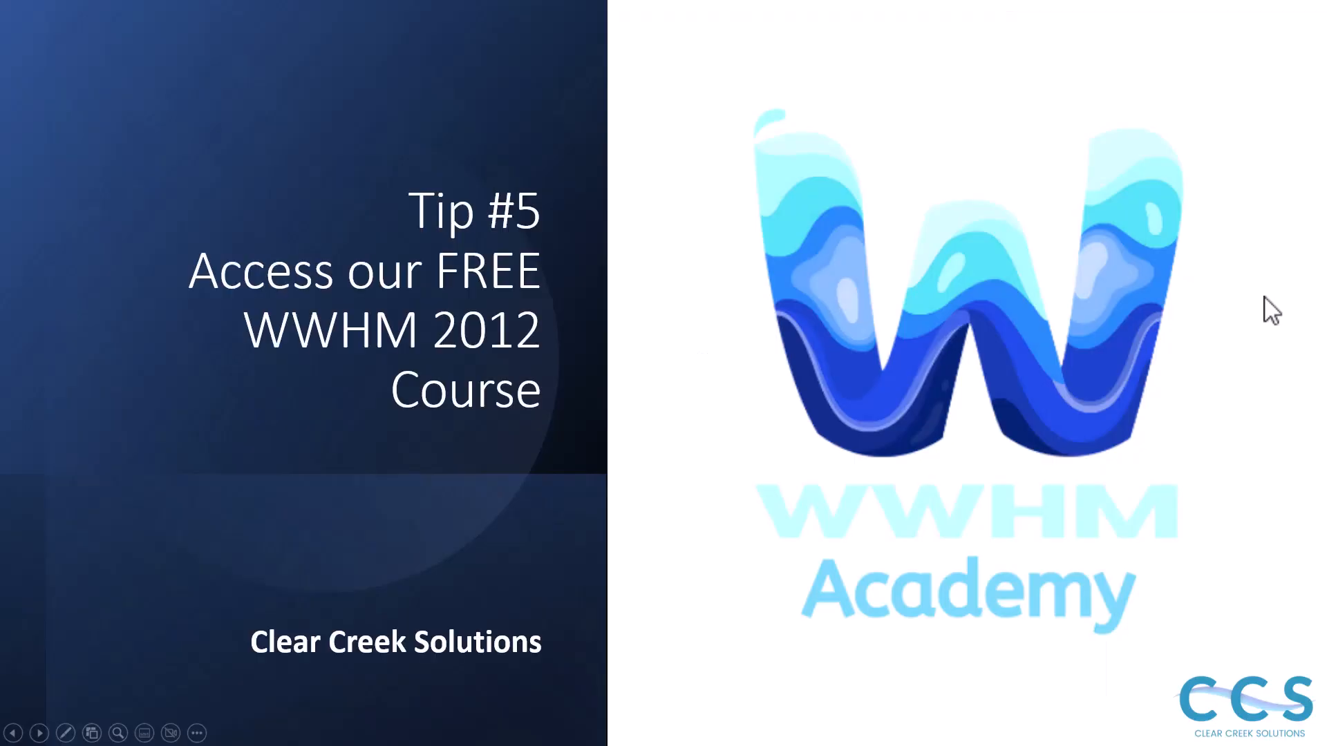